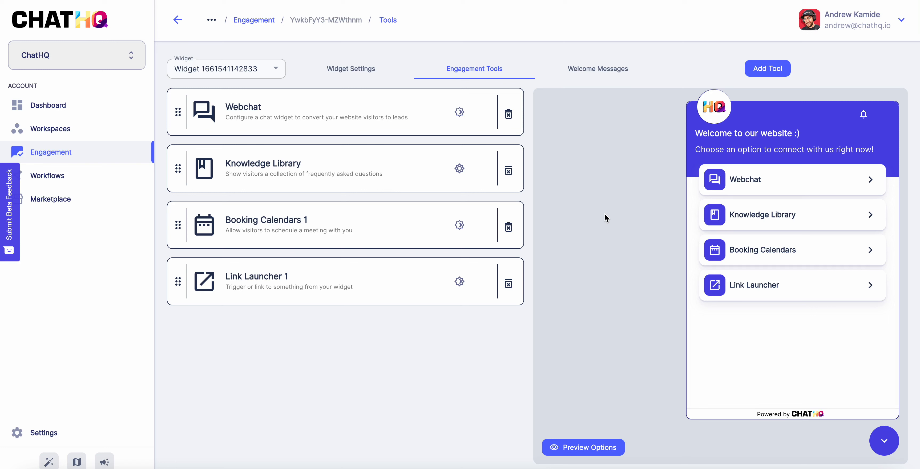
Preview the Webchat location list, then open and dismiss the Add a tool dialog
{"action": "left_click", "coordinate": [757, 181]}
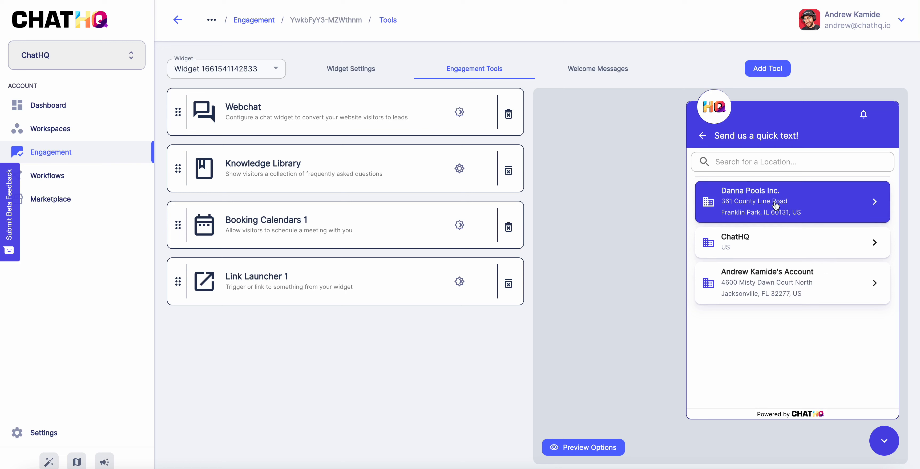
{"action": "left_click", "coordinate": [703, 137]}
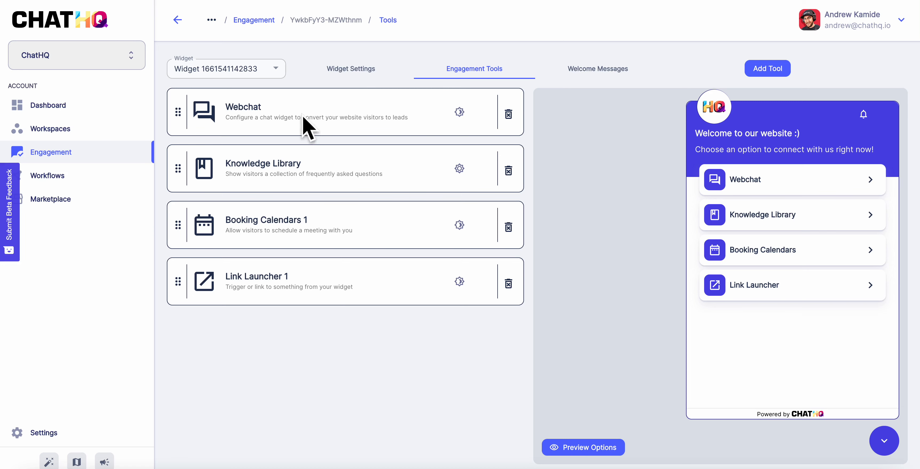
{"action": "left_click", "coordinate": [767, 68]}
{"action": "left_click", "coordinate": [609, 192]}
Open the Webchat tool card and review its title, panel title and locations
{"action": "left_click", "coordinate": [270, 113]}
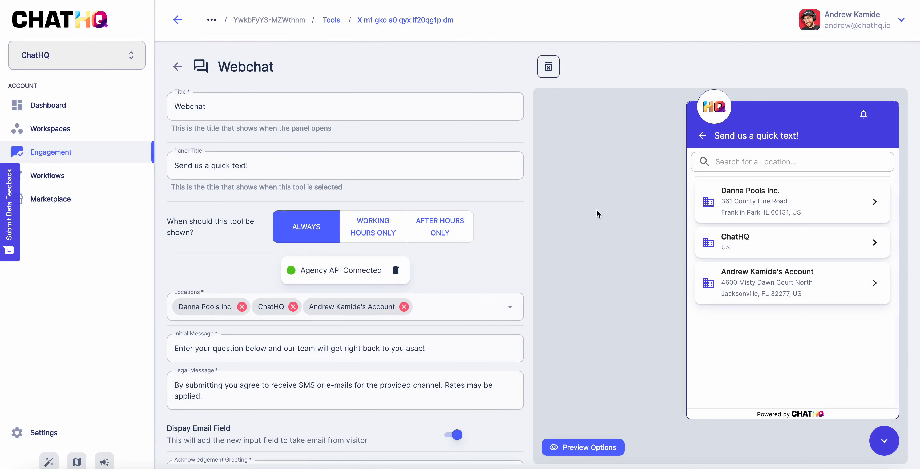
{"action": "scroll", "coordinate": [498, 254], "scroll_direction": "down", "scroll_amount": 3}
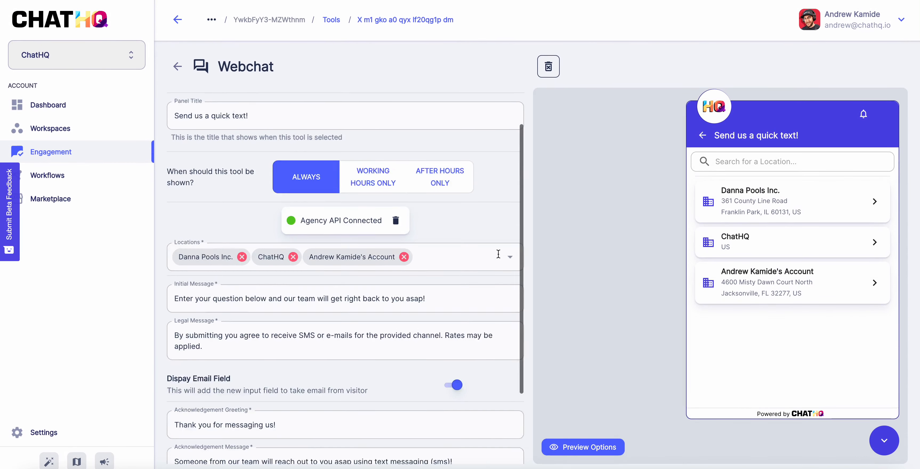
{"action": "scroll", "coordinate": [496, 255], "scroll_direction": "up", "scroll_amount": 3}
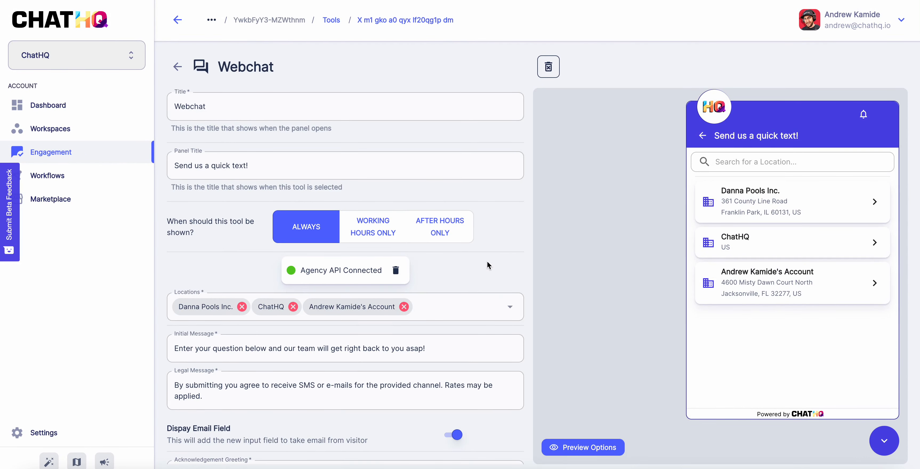
{"action": "scroll", "coordinate": [487, 262], "scroll_direction": "down", "scroll_amount": 3}
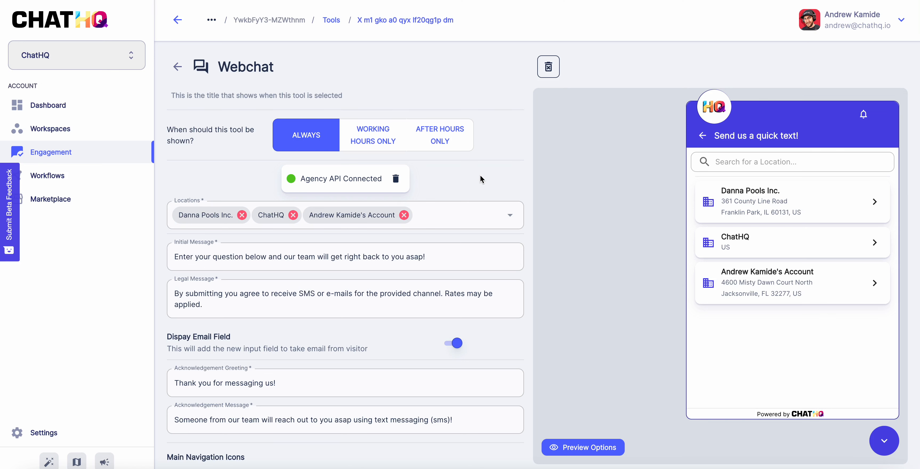
{"action": "scroll", "coordinate": [480, 176], "scroll_direction": "up", "scroll_amount": 3}
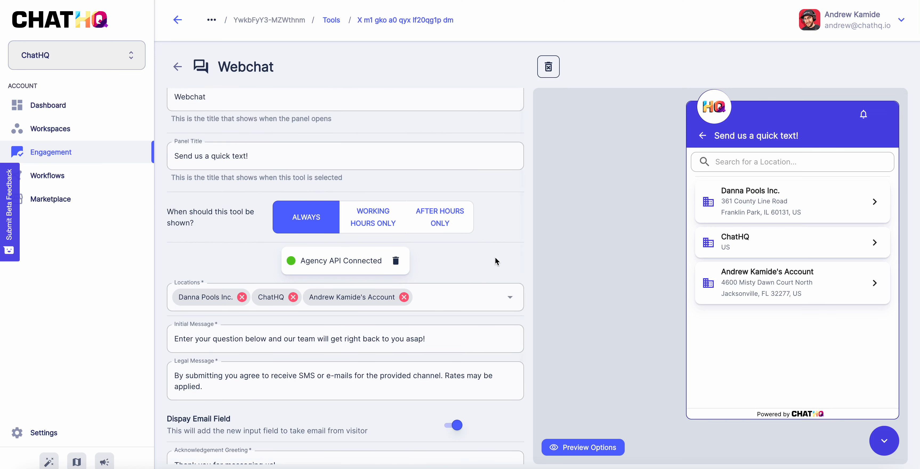
{"action": "scroll", "coordinate": [495, 257], "scroll_direction": "up", "scroll_amount": 1}
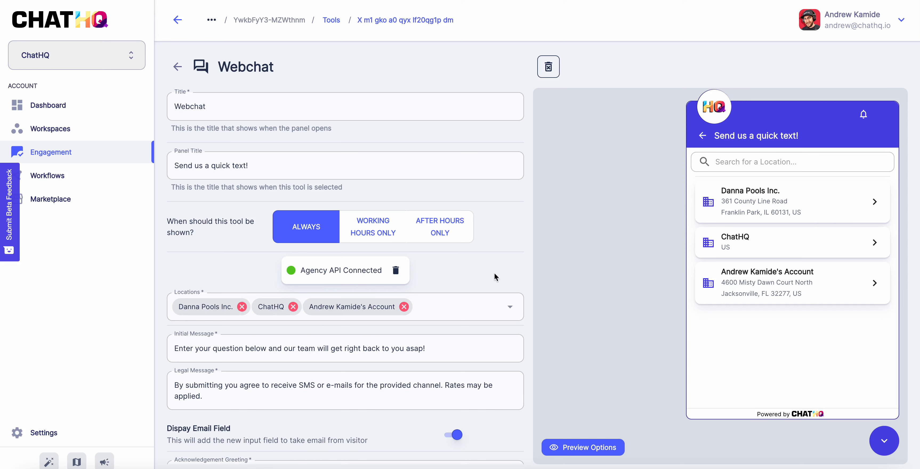
Add Bird-e to the Webchat tool's locations
{"action": "left_click", "coordinate": [510, 311]}
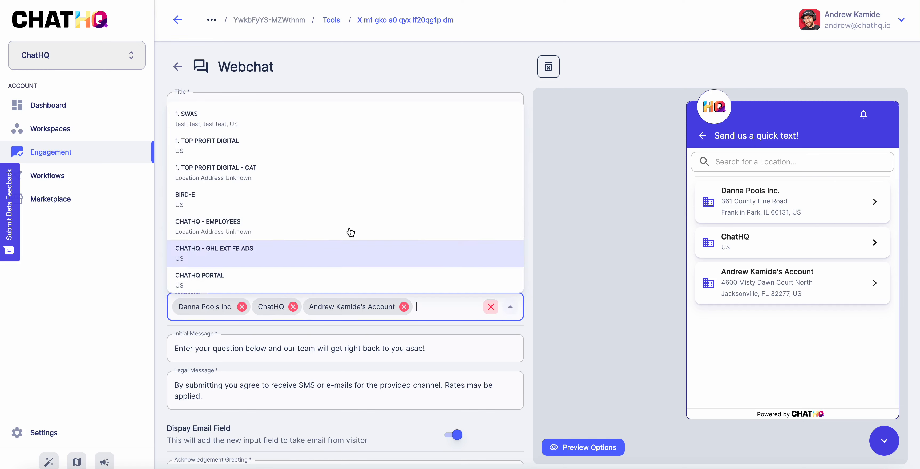
{"action": "scroll", "coordinate": [295, 182], "scroll_direction": "down", "scroll_amount": 15}
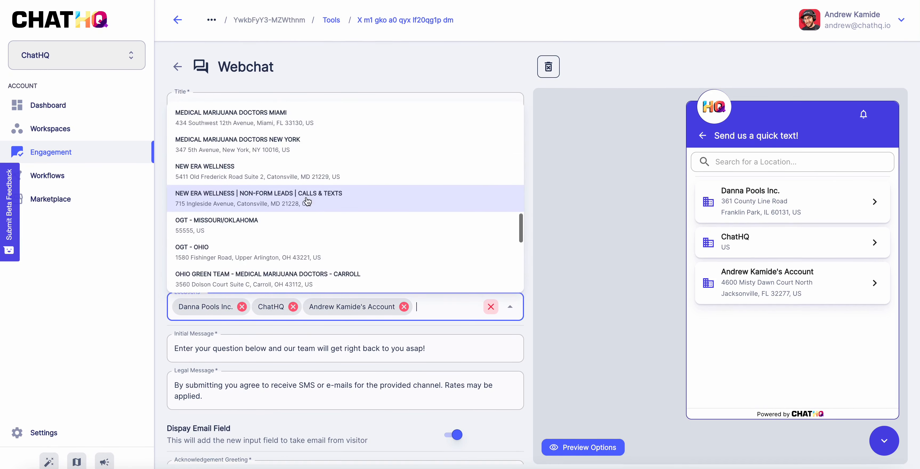
{"action": "scroll", "coordinate": [376, 225], "scroll_direction": "up", "scroll_amount": 15}
{"action": "left_click", "coordinate": [562, 196]}
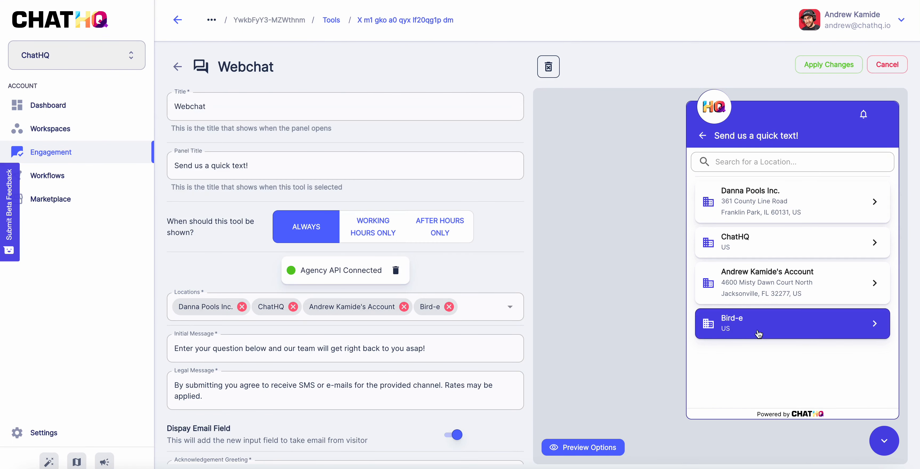
Add ChatHQ Portal and 1. SWAS as locations, then remove both again
{"action": "left_click", "coordinate": [510, 308]}
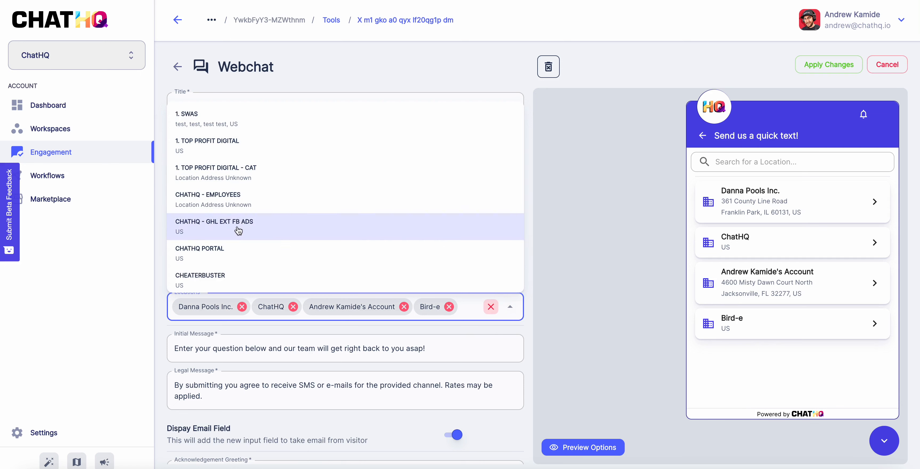
{"action": "left_click", "coordinate": [233, 246]}
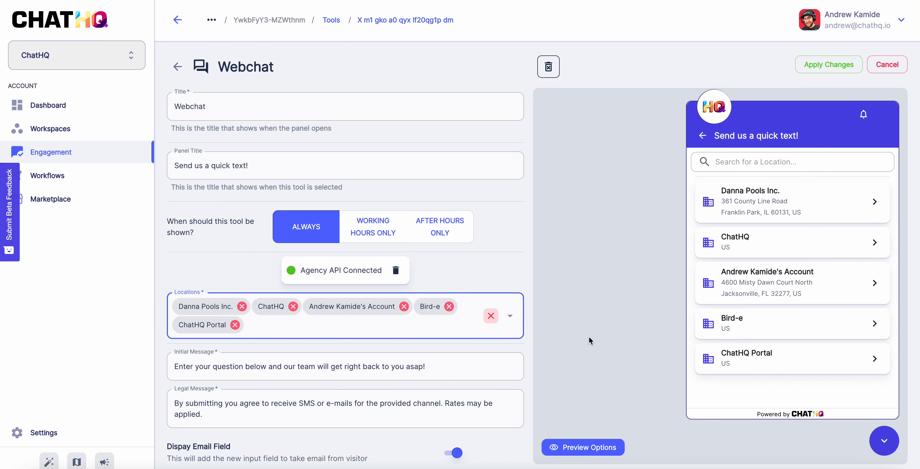
{"action": "left_click", "coordinate": [517, 321]}
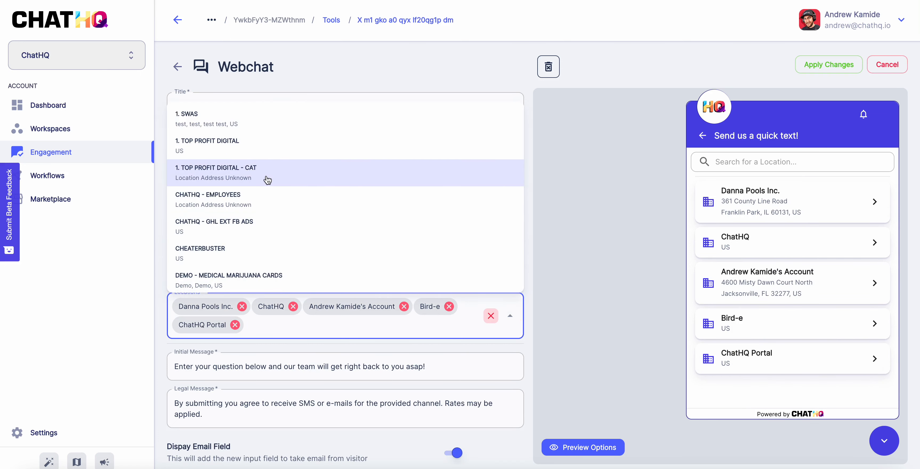
{"action": "left_click", "coordinate": [256, 119]}
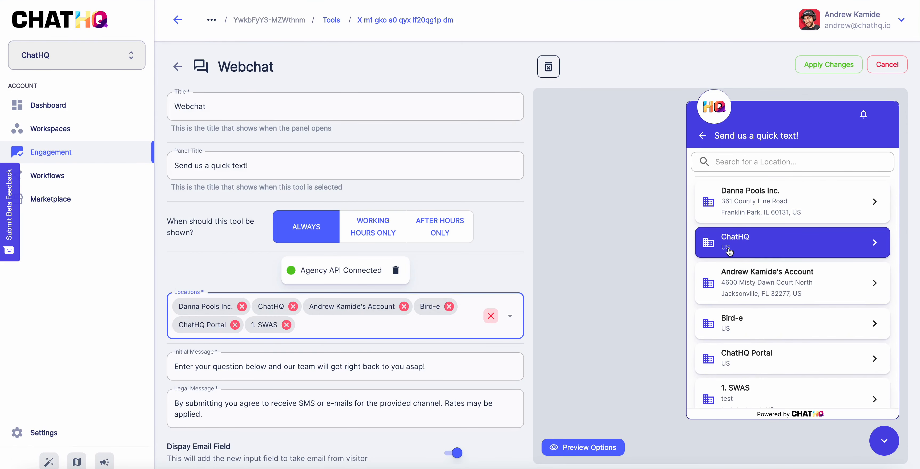
{"action": "scroll", "coordinate": [764, 334], "scroll_direction": "down", "scroll_amount": 1}
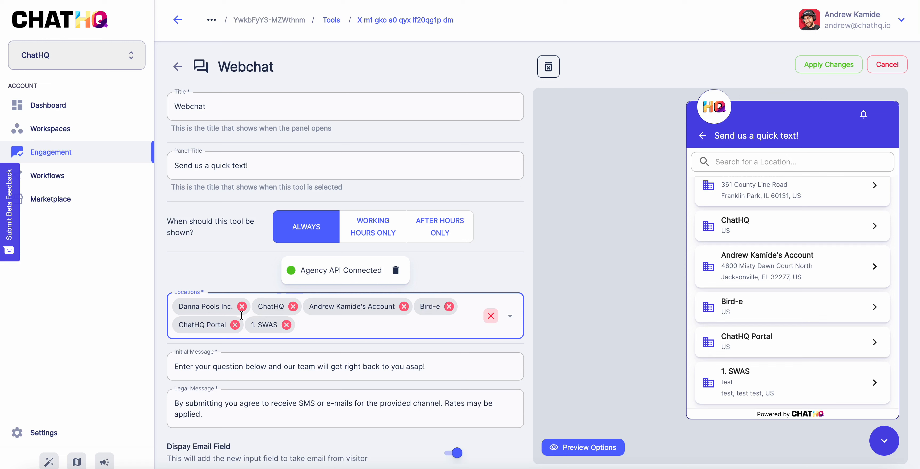
{"action": "left_click", "coordinate": [286, 325]}
{"action": "left_click", "coordinate": [234, 325]}
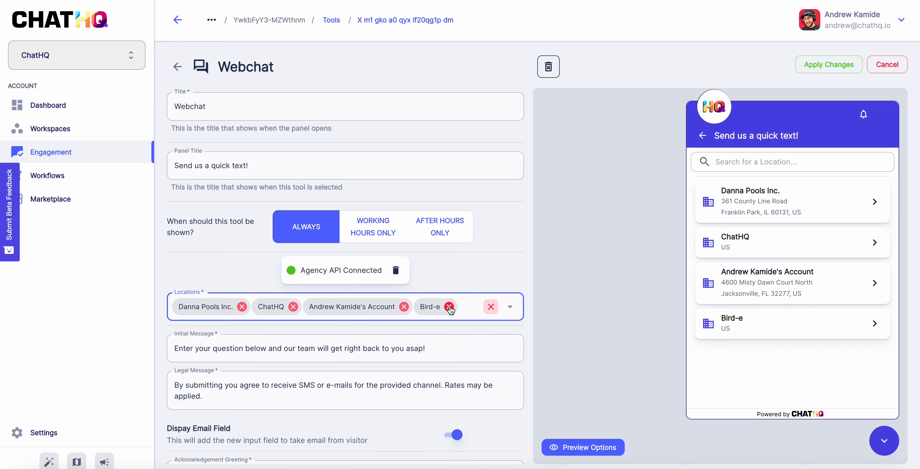
Clear all Webchat locations and add ChatHQ as the only one
{"action": "left_click", "coordinate": [491, 308]}
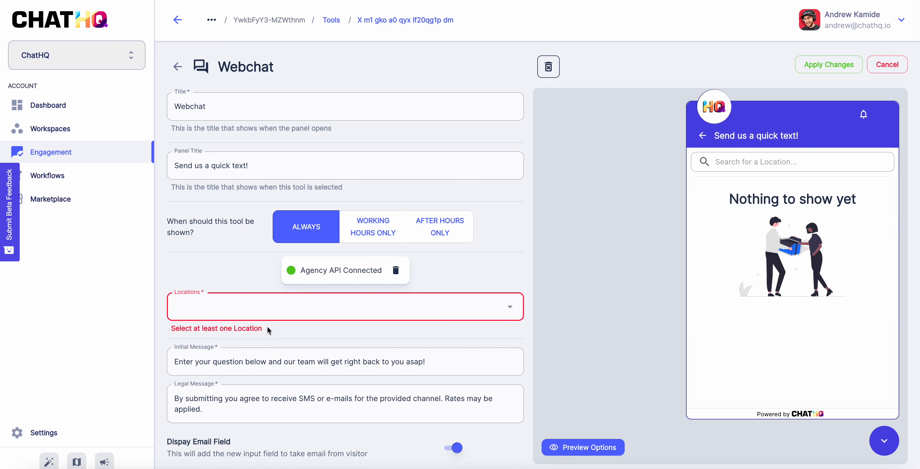
{"action": "left_click", "coordinate": [237, 311]}
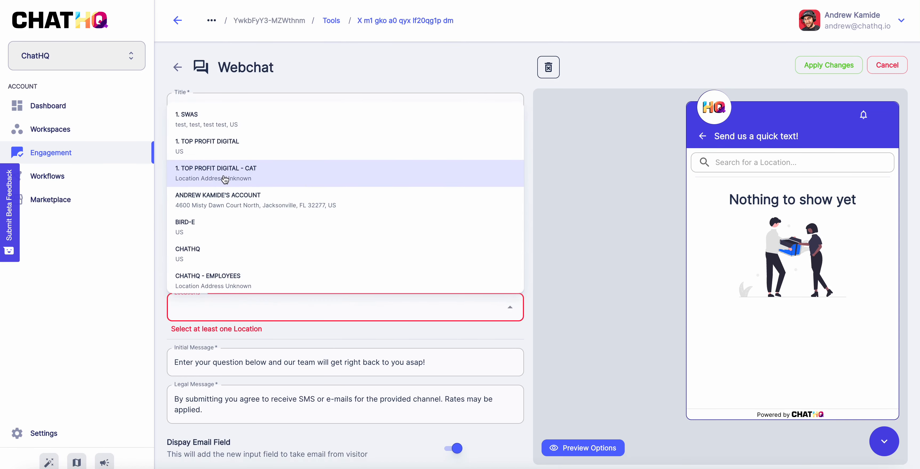
{"action": "left_click", "coordinate": [210, 254]}
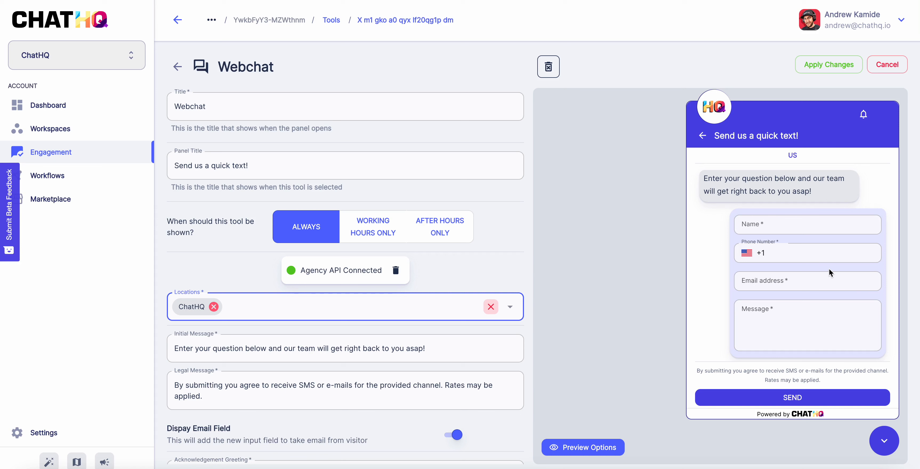
Add the Jacksonville account, preview its chat form, then remove that location again
{"action": "left_click", "coordinate": [510, 308]}
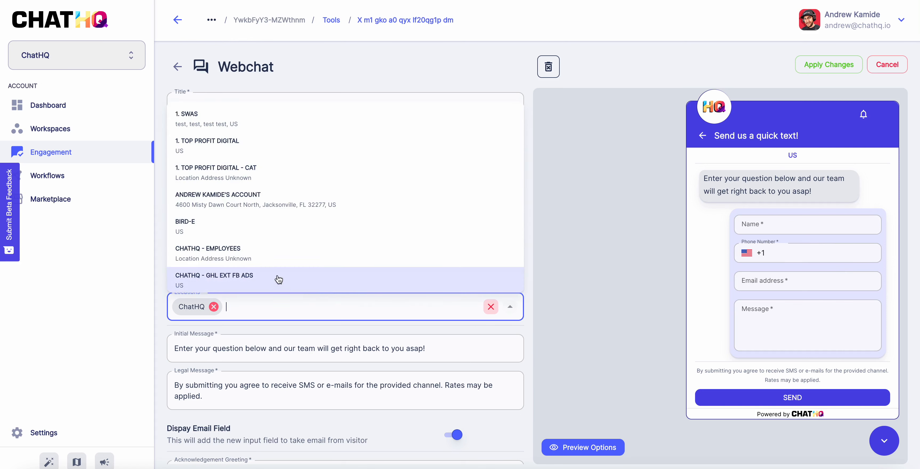
{"action": "left_click", "coordinate": [256, 196]}
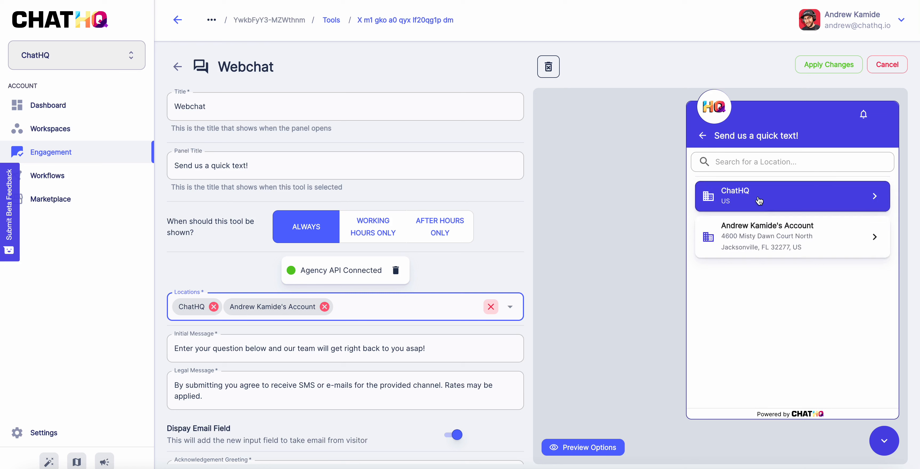
{"action": "left_click", "coordinate": [766, 244]}
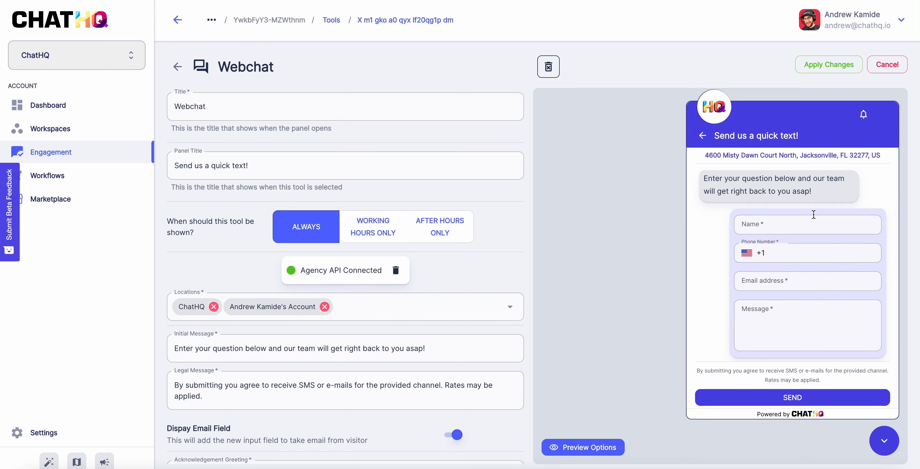
{"action": "left_click", "coordinate": [702, 136]}
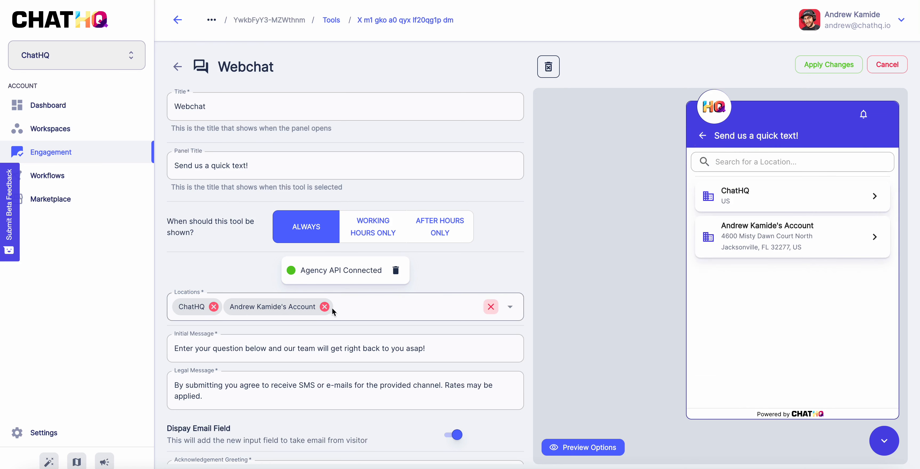
{"action": "left_click", "coordinate": [324, 307]}
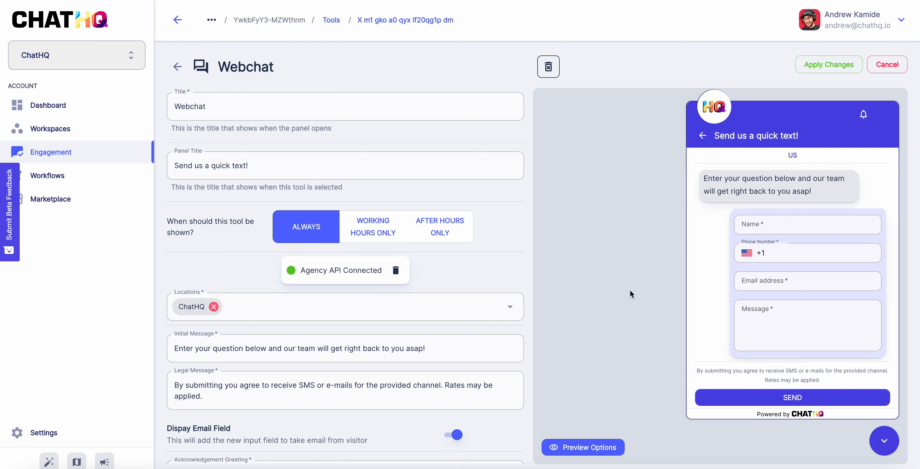
Turn off Show Agent in the widget preview's display options
{"action": "left_click", "coordinate": [893, 436]}
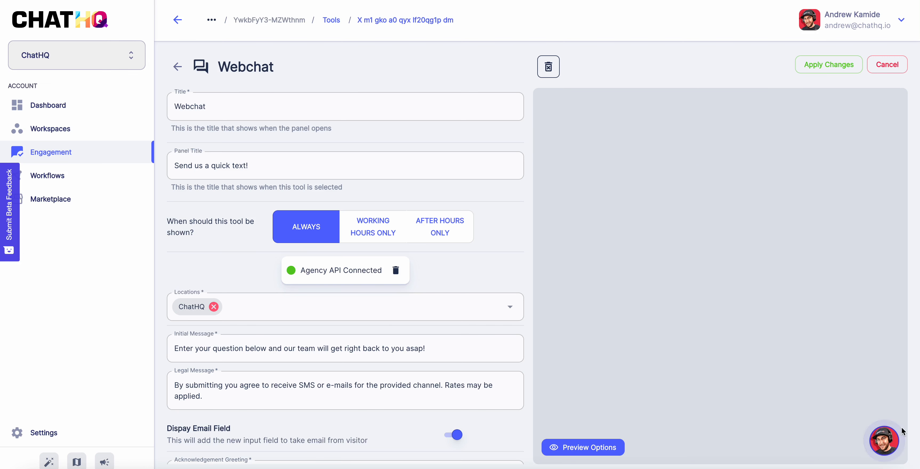
{"action": "left_click", "coordinate": [603, 446]}
{"action": "left_click", "coordinate": [575, 450]}
{"action": "left_click", "coordinate": [895, 442]}
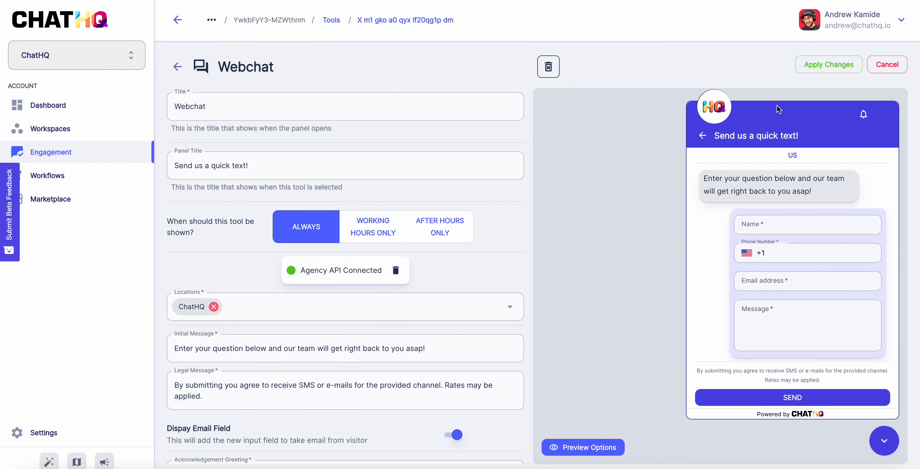
Apply the Webchat changes, return to Engagement Tools, and preview the Webchat form
{"action": "left_click", "coordinate": [830, 57]}
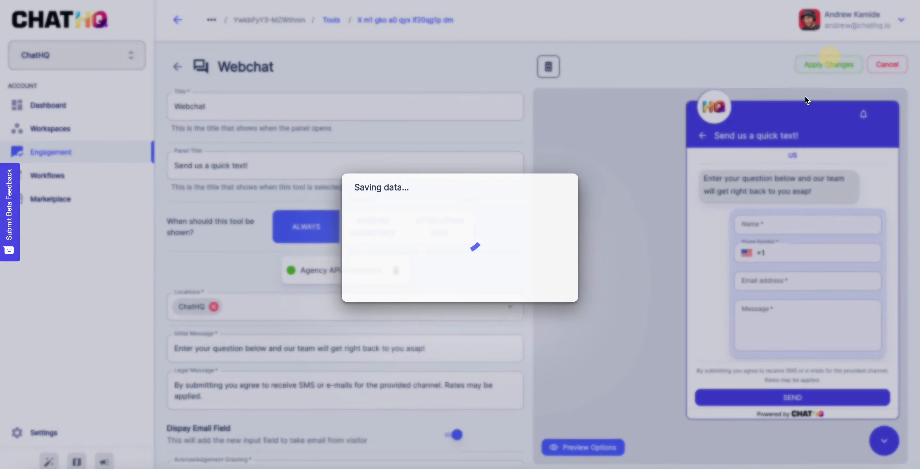
{"action": "left_click", "coordinate": [552, 286]}
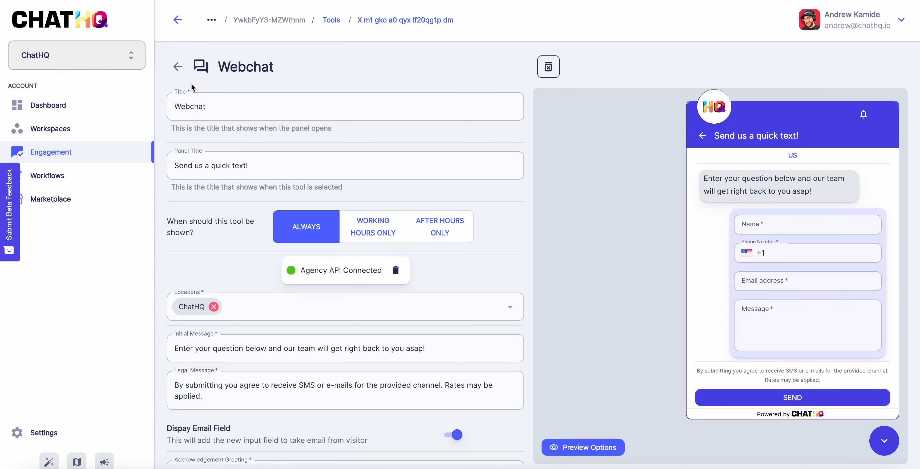
{"action": "left_click", "coordinate": [177, 66]}
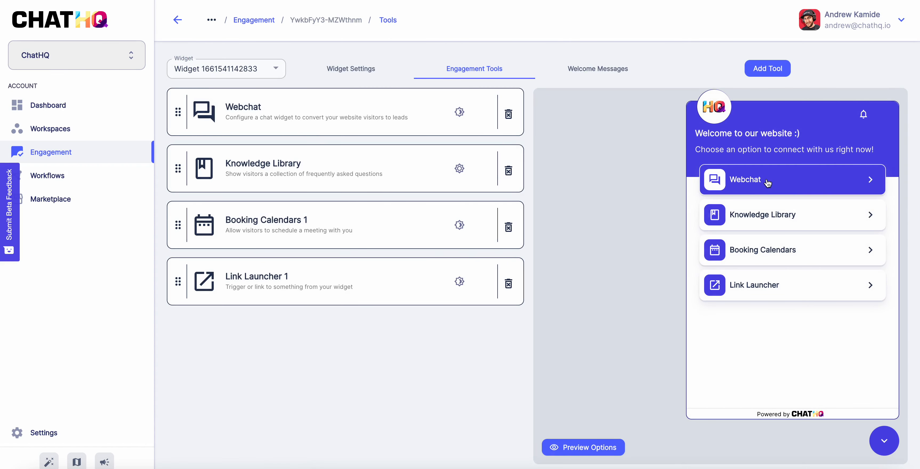
{"action": "left_click", "coordinate": [752, 180]}
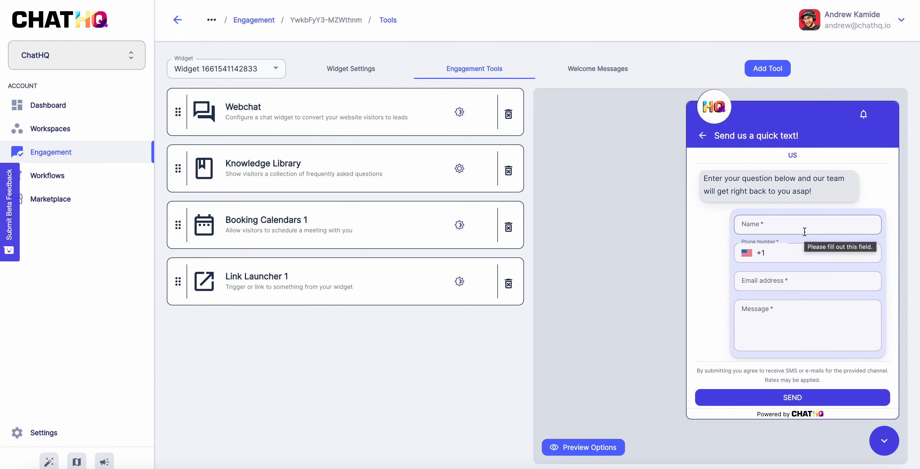
{"action": "scroll", "coordinate": [798, 241], "scroll_direction": "down", "scroll_amount": 1}
{"action": "scroll", "coordinate": [797, 242], "scroll_direction": "up", "scroll_amount": 1}
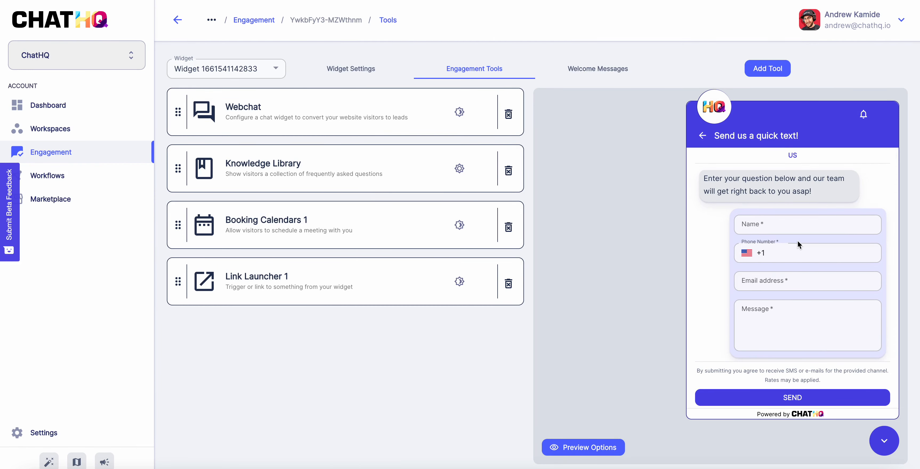
Add the personal account and Danna Pools Inc. as Webchat locations
{"action": "left_click", "coordinate": [338, 112]}
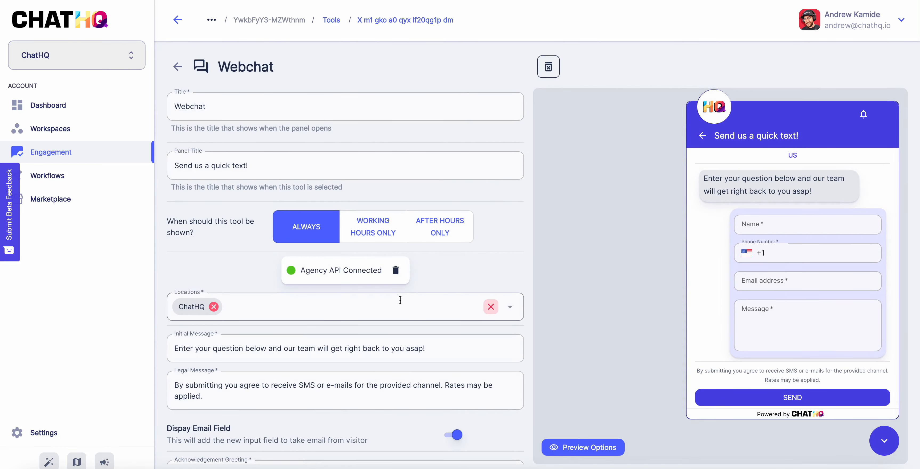
{"action": "left_click", "coordinate": [511, 311]}
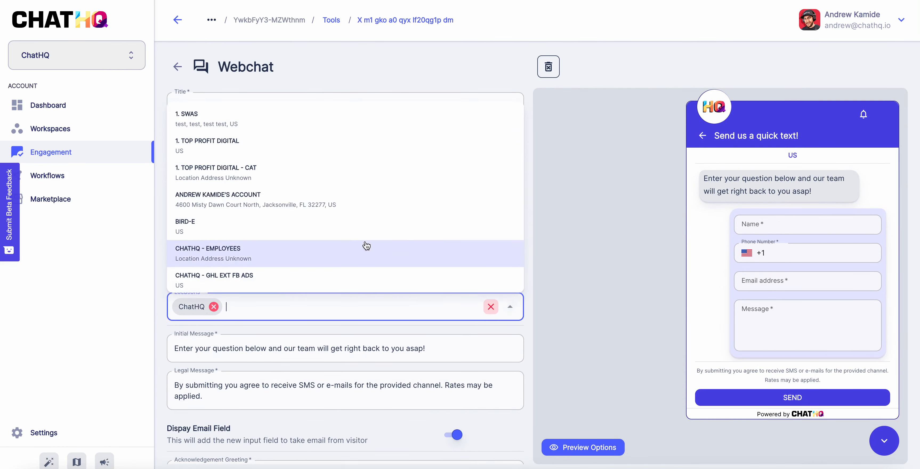
{"action": "left_click", "coordinate": [362, 199]}
{"action": "left_click", "coordinate": [520, 312]}
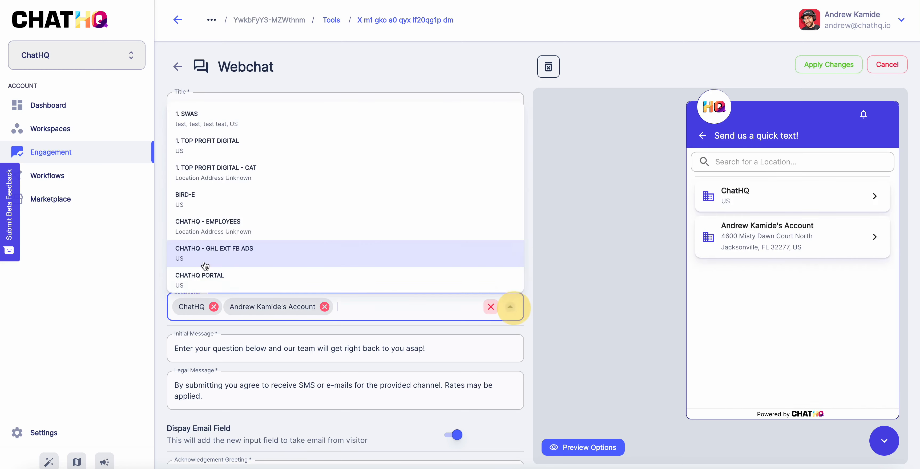
{"action": "scroll", "coordinate": [201, 264], "scroll_direction": "down", "scroll_amount": 3}
{"action": "left_click", "coordinate": [203, 253]}
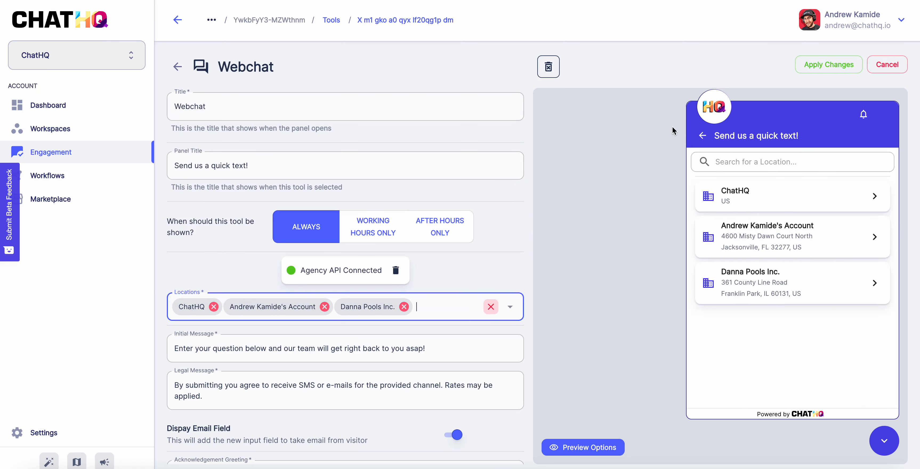
Apply the Webchat changes, confirm, and return to the engagement tools list
{"action": "left_click", "coordinate": [828, 64]}
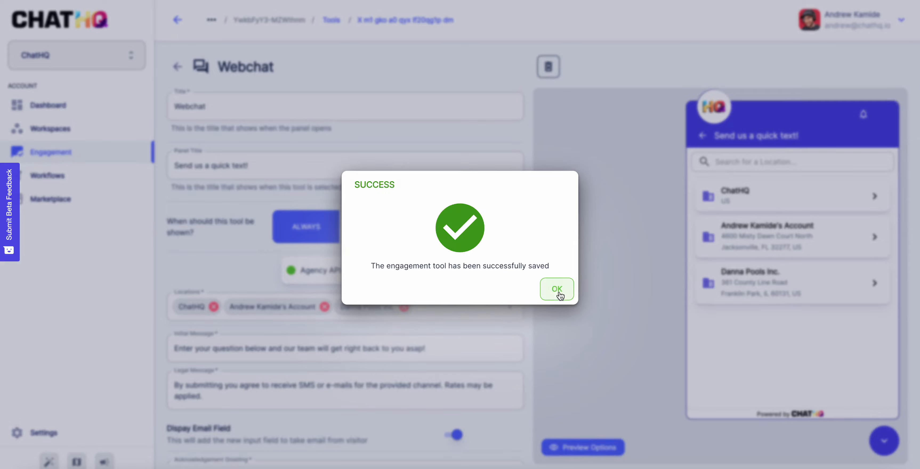
{"action": "left_click", "coordinate": [554, 290]}
{"action": "left_click", "coordinate": [177, 66]}
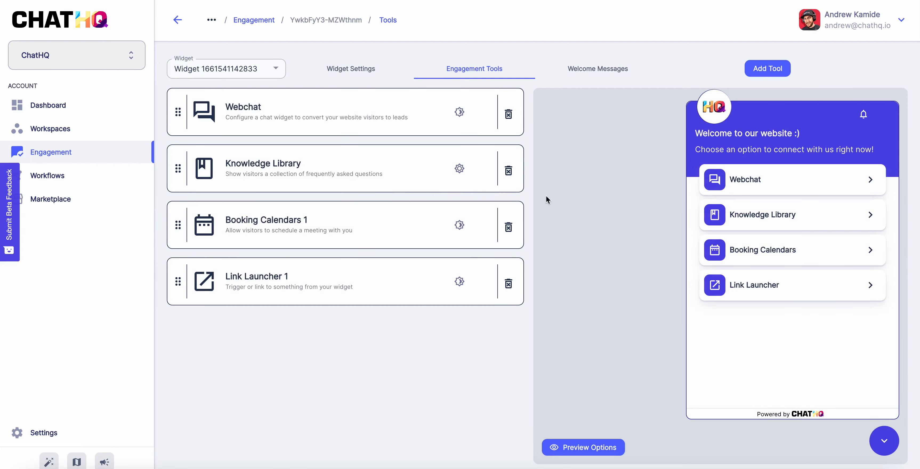
Show Webchat's three locations in the preview and reopen the Webchat tool settings
{"action": "left_click", "coordinate": [717, 178]}
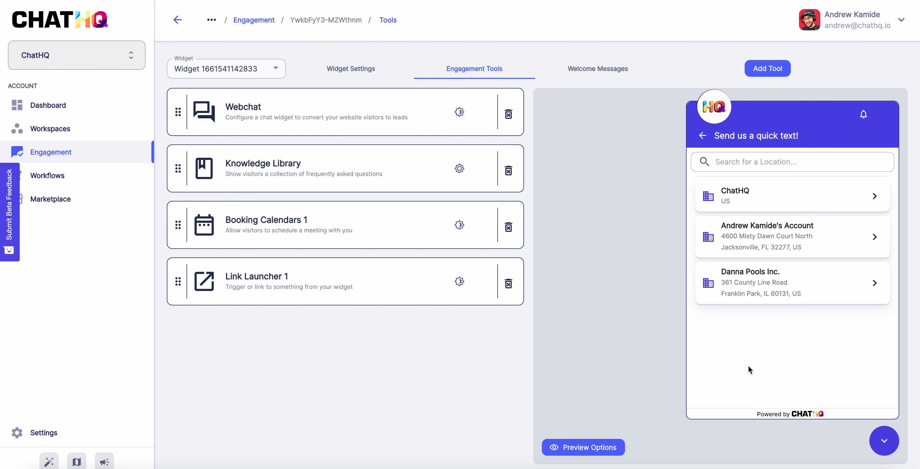
{"action": "left_click", "coordinate": [283, 117]}
{"action": "scroll", "coordinate": [495, 241], "scroll_direction": "down", "scroll_amount": 3}
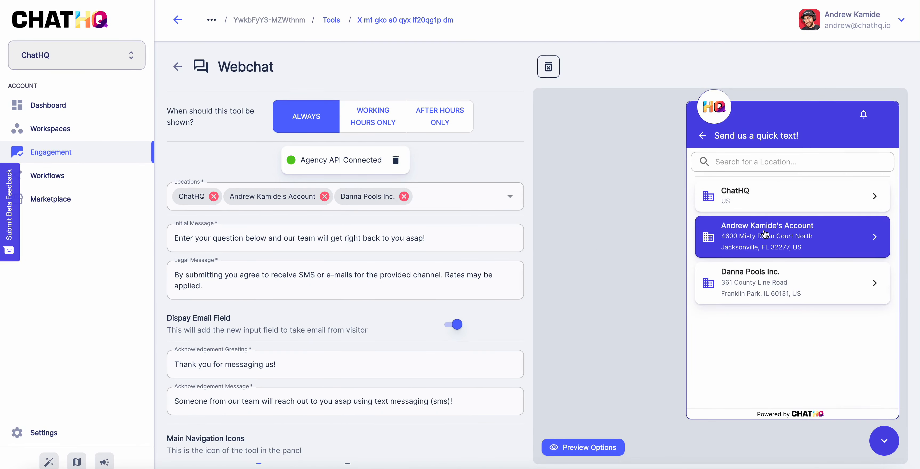
Preview Danna Pools Inc.'s form, trial-shorten the initial message to end at 'below!', then undo
{"action": "left_click", "coordinate": [764, 282]}
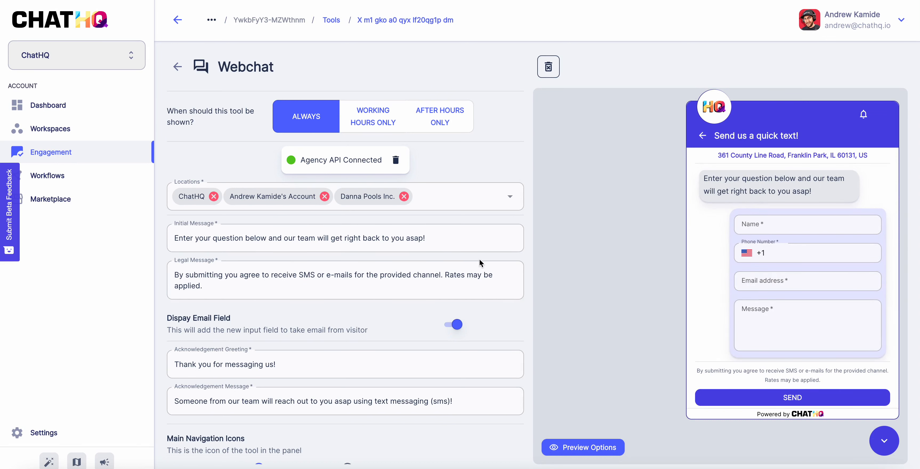
{"action": "scroll", "coordinate": [479, 259], "scroll_direction": "down", "scroll_amount": 1}
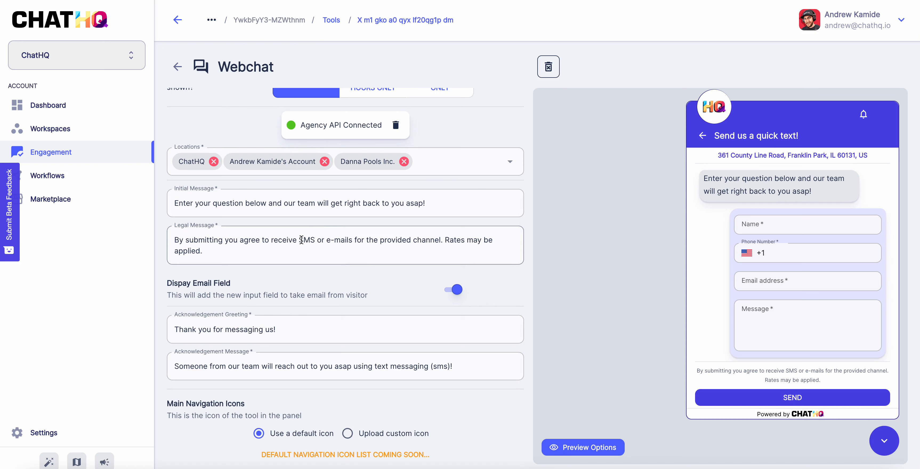
{"action": "left_click_drag", "start_coordinate": [439, 203], "coordinate": [266, 206]}
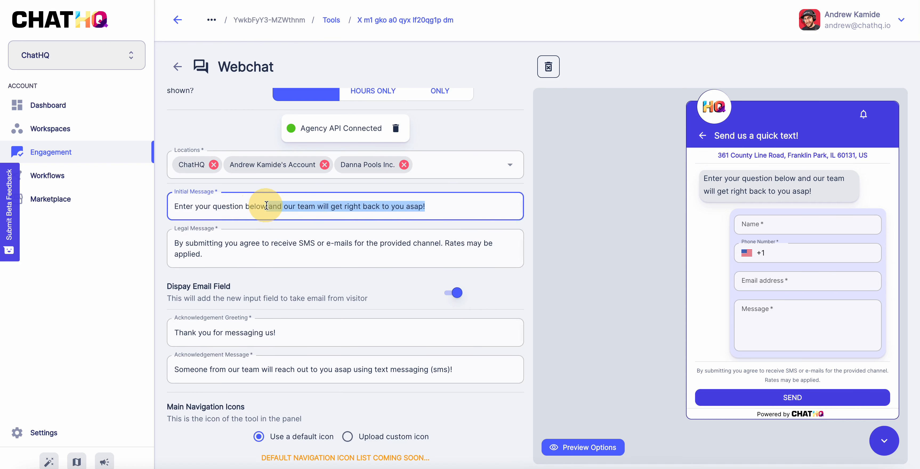
{"action": "type", "text": "!"}
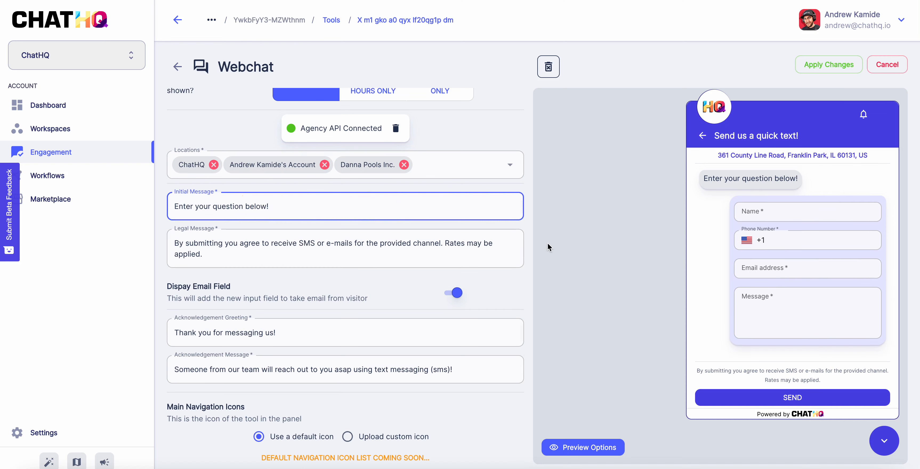
{"action": "left_click_drag", "start_coordinate": [798, 178], "coordinate": [701, 182]}
{"action": "left_click", "coordinate": [318, 206]}
{"action": "key", "text": "ctrl+z"}
{"action": "left_click", "coordinate": [488, 203]}
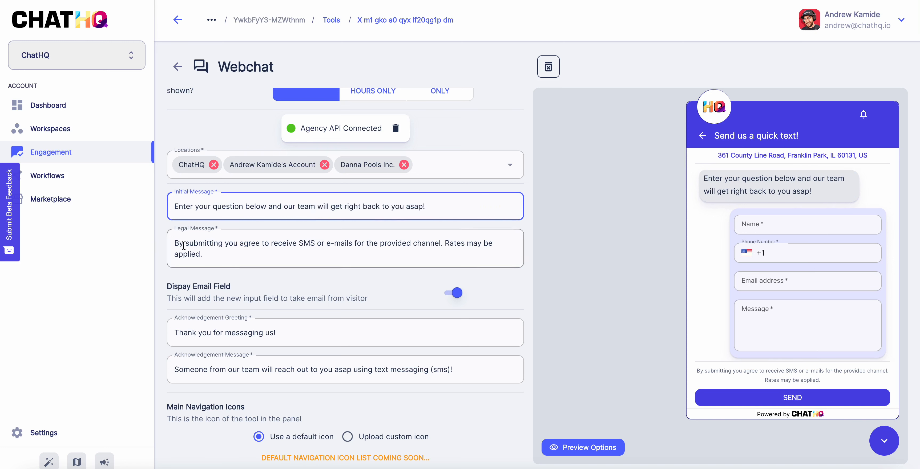
Review the initial and legal message texts in the form and preview
{"action": "left_click", "coordinate": [224, 254]}
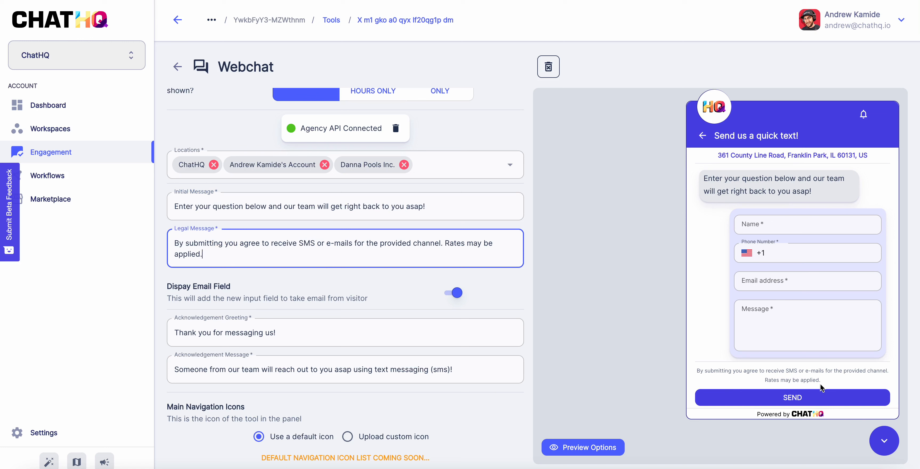
{"action": "left_click_drag", "start_coordinate": [820, 385], "coordinate": [694, 370]}
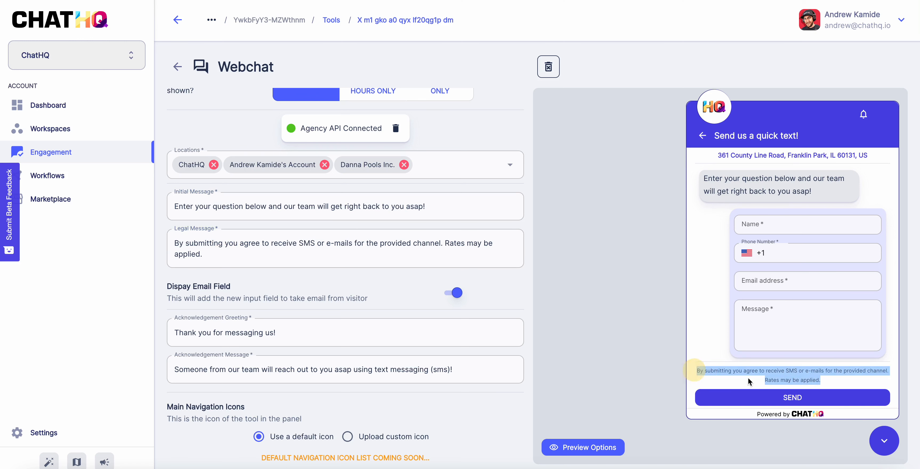
{"action": "left_click", "coordinate": [777, 371]}
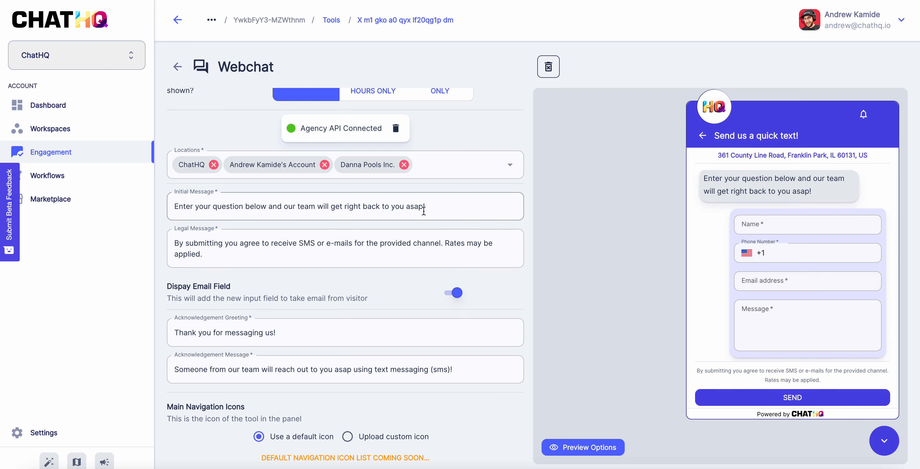
{"action": "left_click_drag", "start_coordinate": [423, 210], "coordinate": [190, 246]}
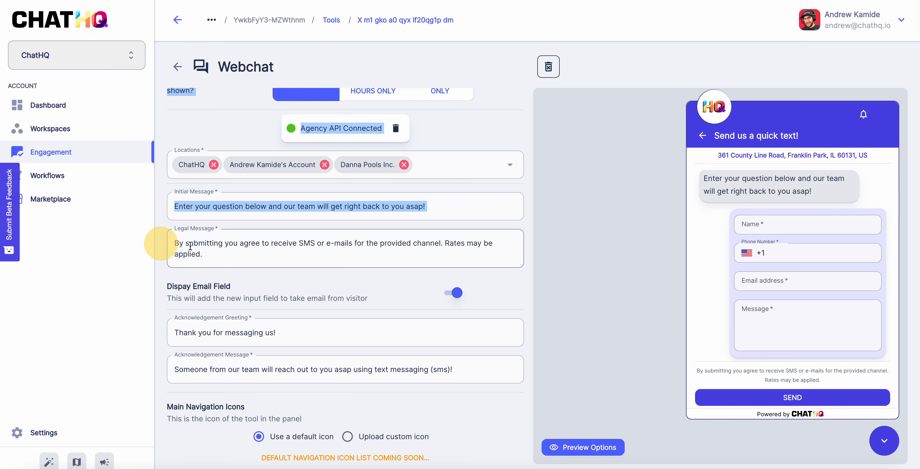
{"action": "left_click", "coordinate": [190, 245]}
{"action": "left_click", "coordinate": [189, 206]}
{"action": "left_click", "coordinate": [193, 244]}
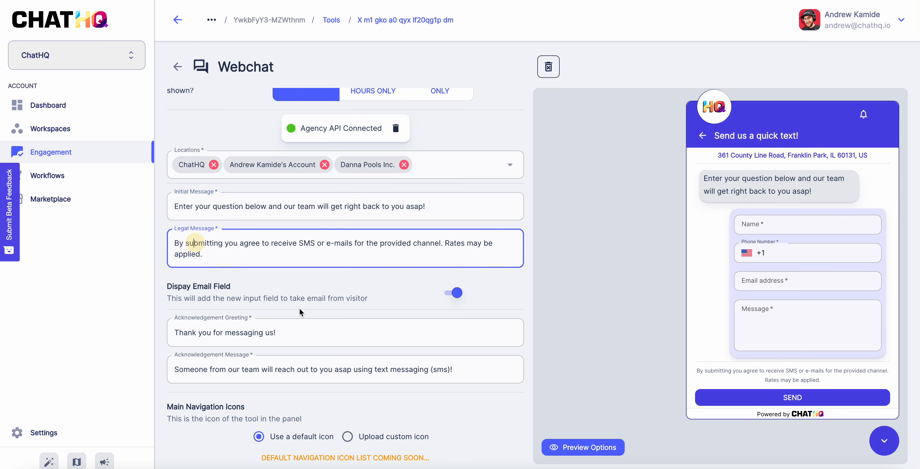
{"action": "scroll", "coordinate": [300, 309], "scroll_direction": "down", "scroll_amount": 1}
Append '!' after '(sms)' at the end of the acknowledgement message
{"action": "left_click", "coordinate": [218, 332]}
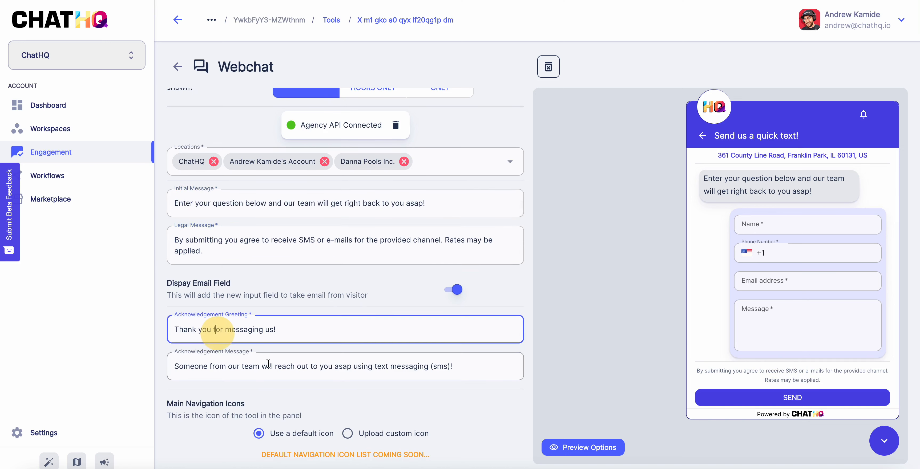
{"action": "left_click", "coordinate": [240, 356]}
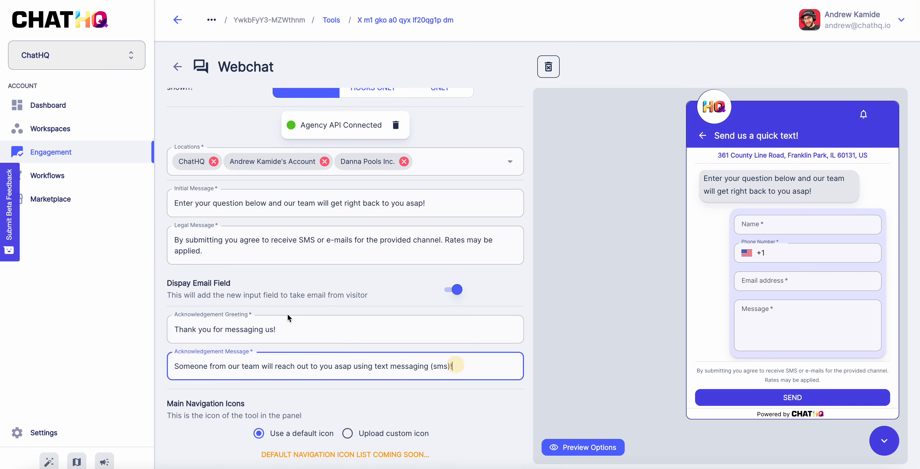
{"action": "left_click", "coordinate": [284, 325]}
{"action": "left_click", "coordinate": [480, 361]}
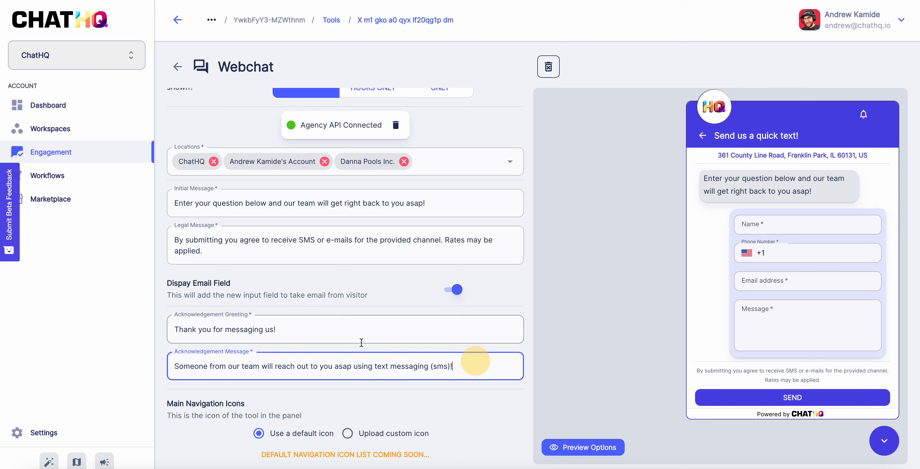
{"action": "left_click", "coordinate": [299, 333]}
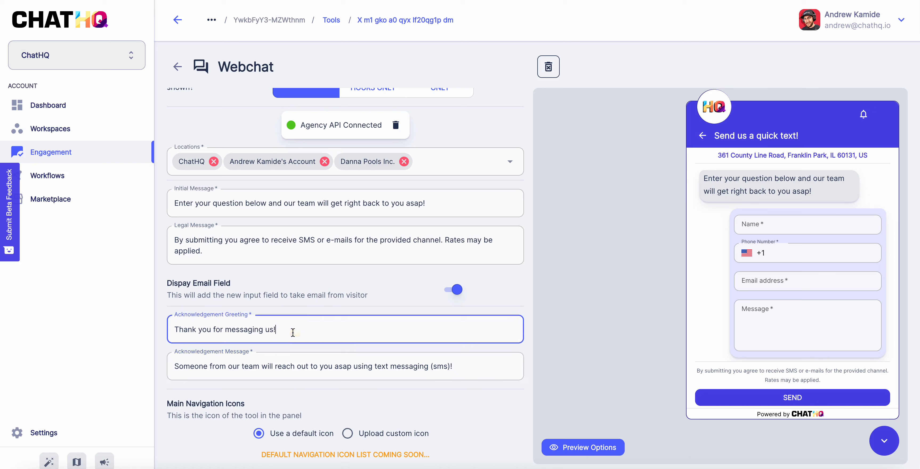
{"action": "left_click", "coordinate": [459, 368]}
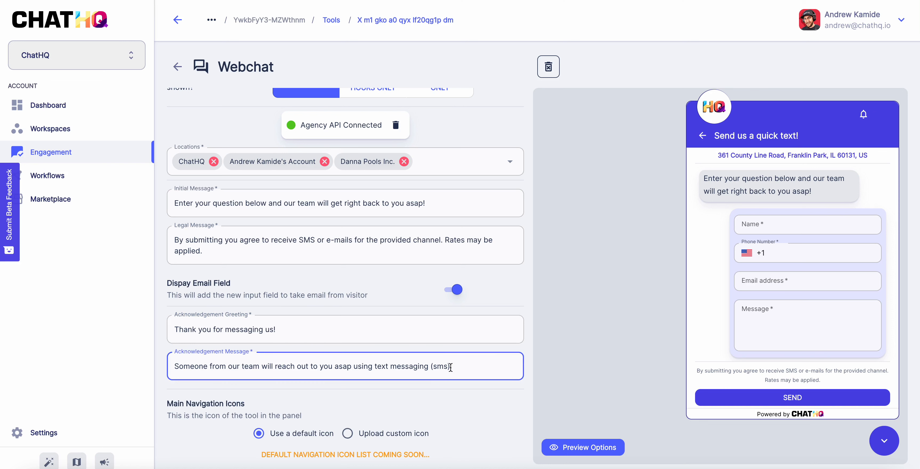
{"action": "type", "text": "!"}
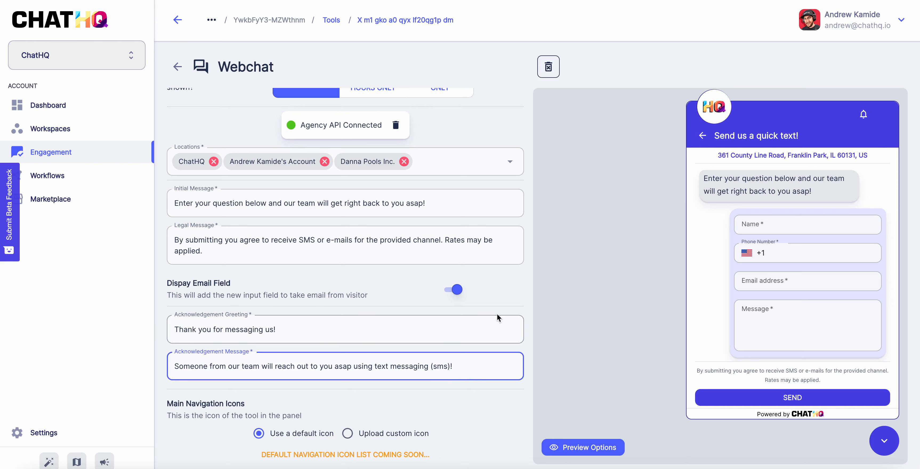
{"action": "left_click", "coordinate": [364, 296]}
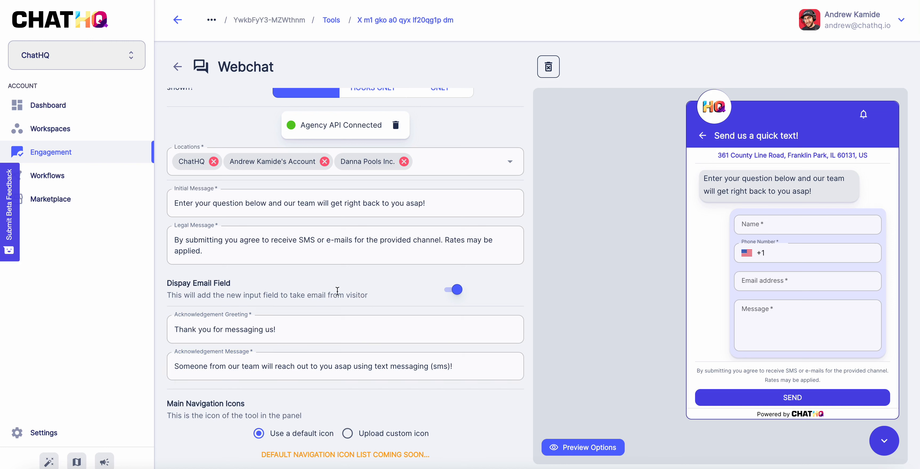
Switch Display Email Field off and on, then send a test message from the preview
{"action": "left_click", "coordinate": [456, 291]}
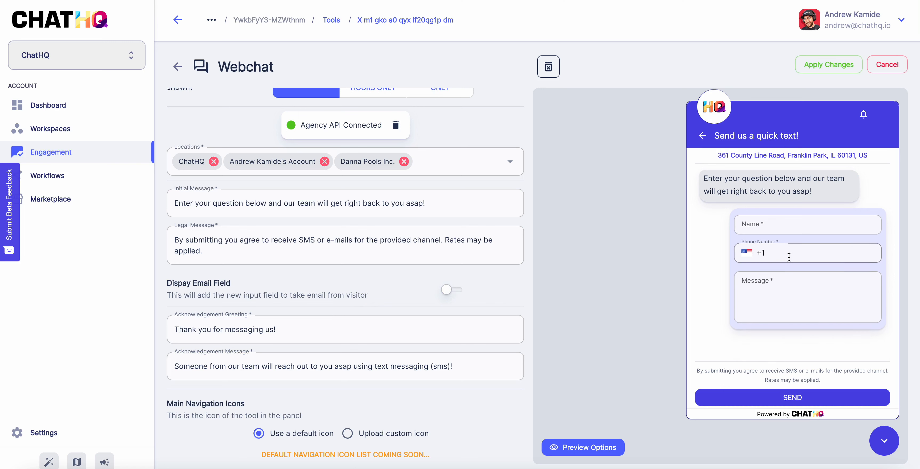
{"action": "left_click", "coordinate": [444, 290]}
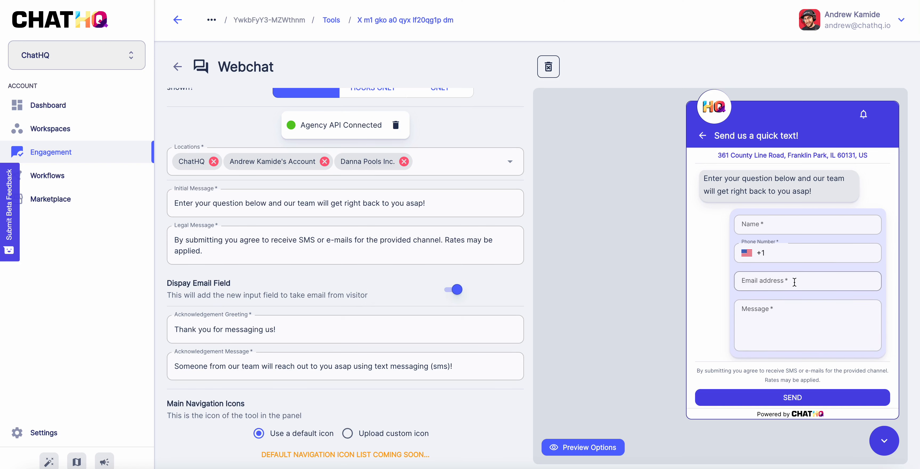
{"action": "scroll", "coordinate": [792, 281], "scroll_direction": "down", "scroll_amount": 1}
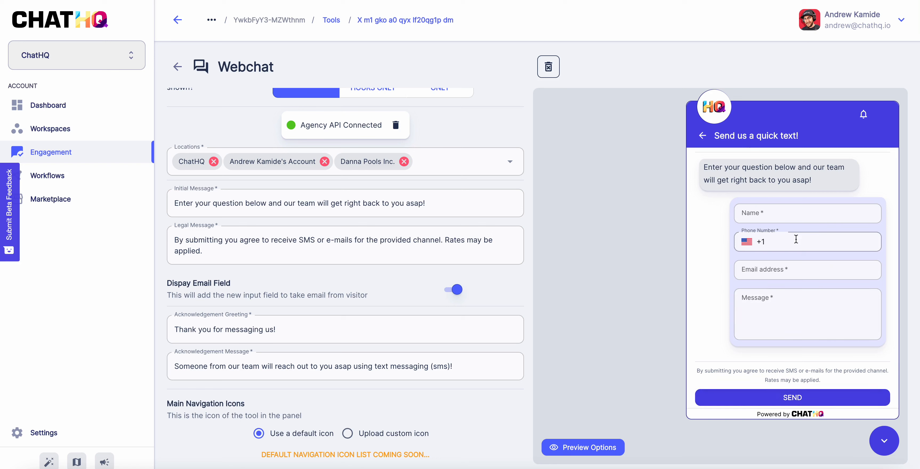
{"action": "left_click", "coordinate": [795, 402]}
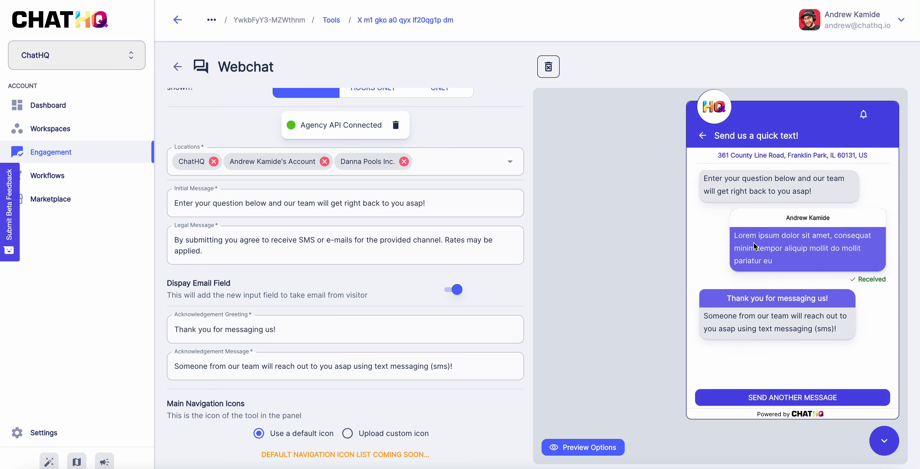
Replace ' for messaging us!' with '!' in the acknowledgement greeting and check the preview reply
{"action": "left_click_drag", "start_coordinate": [786, 260], "coordinate": [733, 226]}
{"action": "left_click", "coordinate": [765, 237]}
{"action": "left_click_drag", "start_coordinate": [834, 299], "coordinate": [730, 298]}
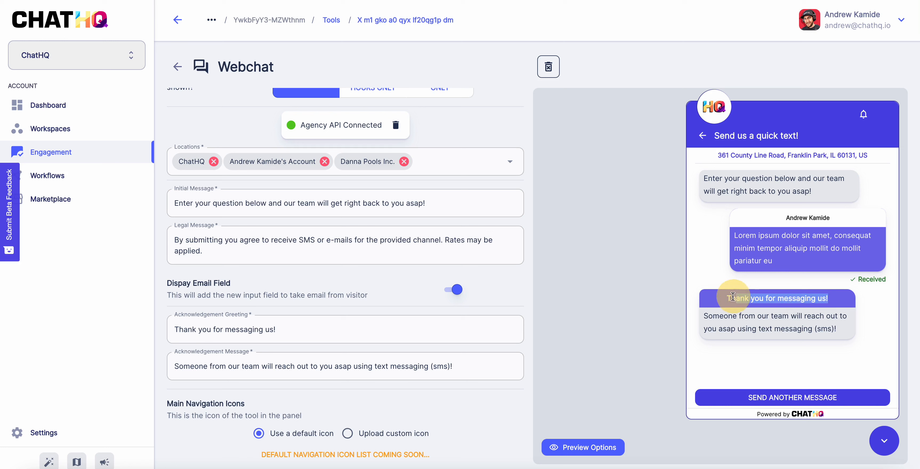
{"action": "left_click_drag", "start_coordinate": [281, 329], "coordinate": [210, 329]}
{"action": "type", "text": "!"}
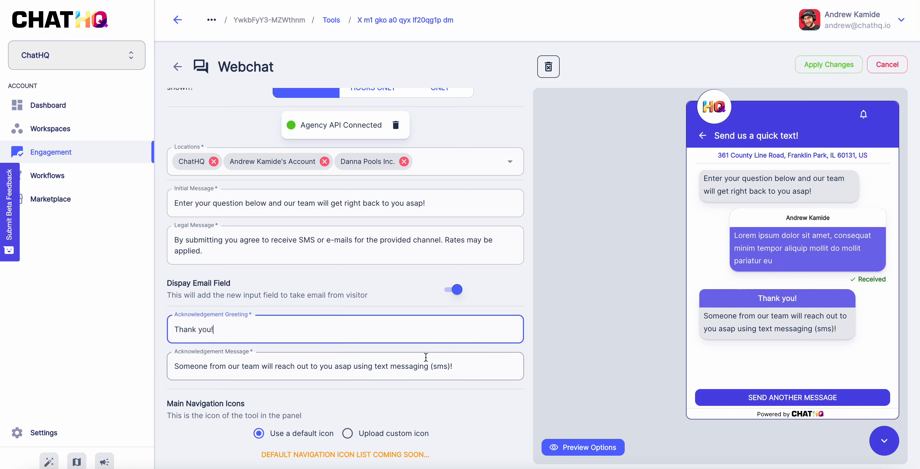
{"action": "left_click_drag", "start_coordinate": [797, 300], "coordinate": [755, 301]}
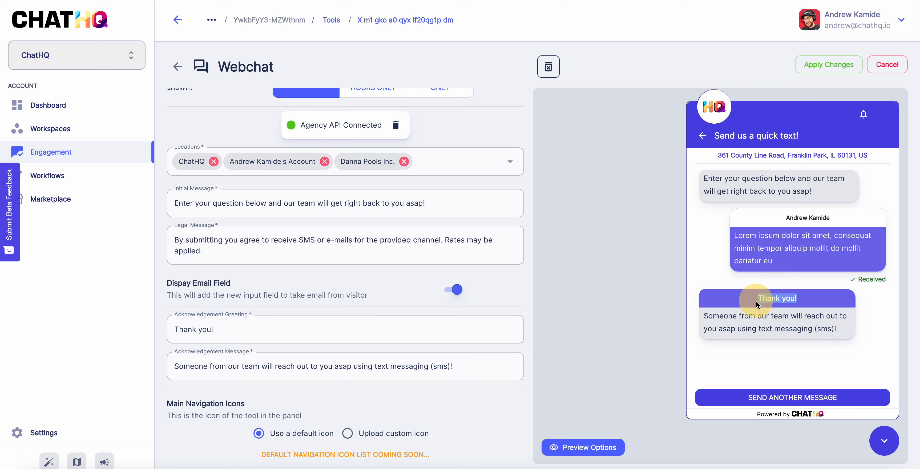
{"action": "left_click", "coordinate": [754, 328]}
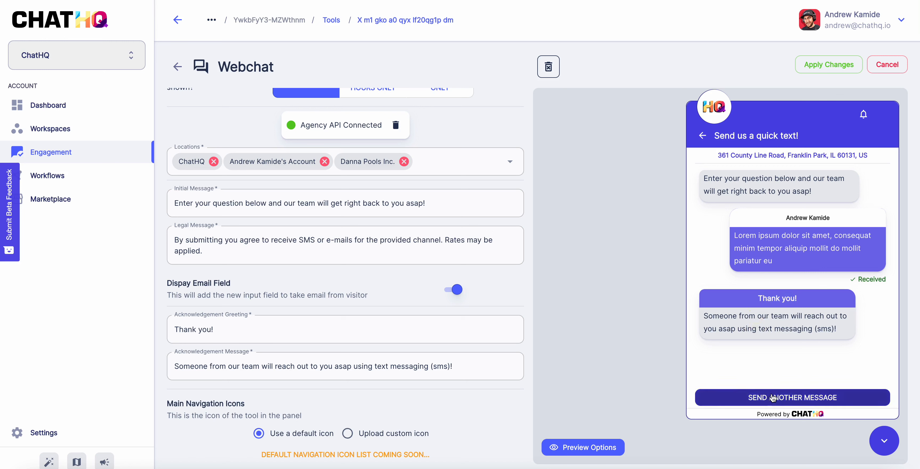
Reset the preview chat to a blank form and apply the webchat settings changes
{"action": "left_click", "coordinate": [796, 399]}
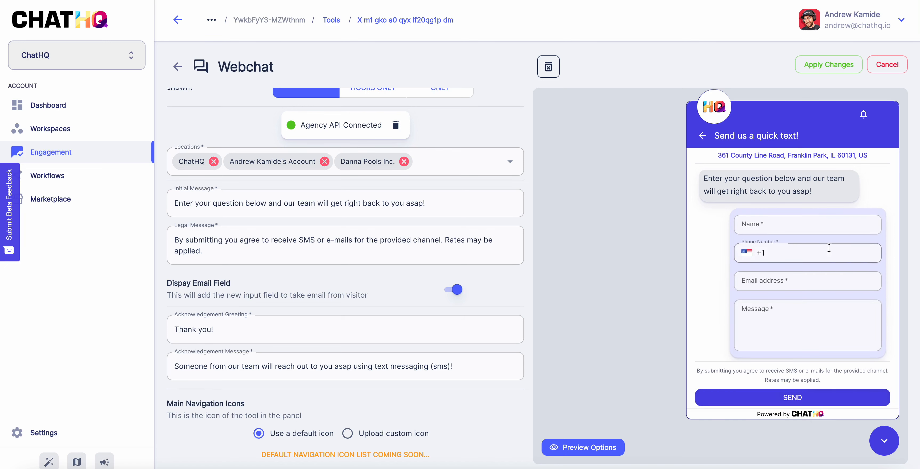
{"action": "left_click", "coordinate": [832, 65]}
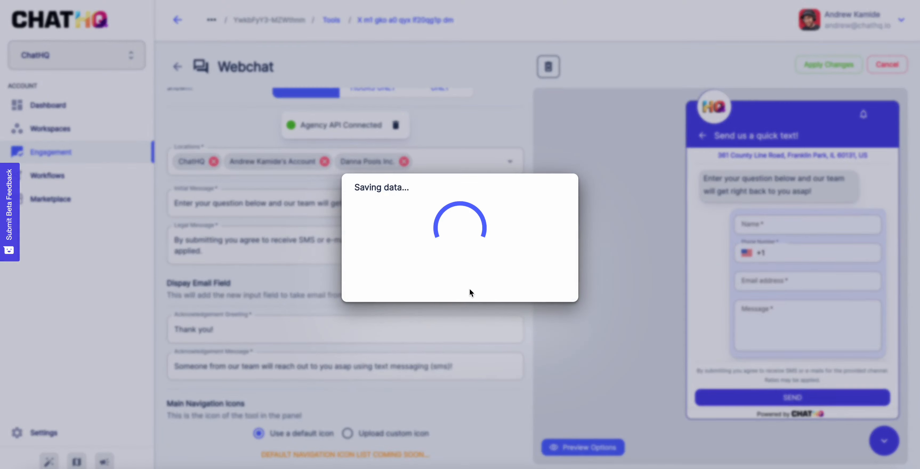
{"action": "left_click", "coordinate": [542, 290]}
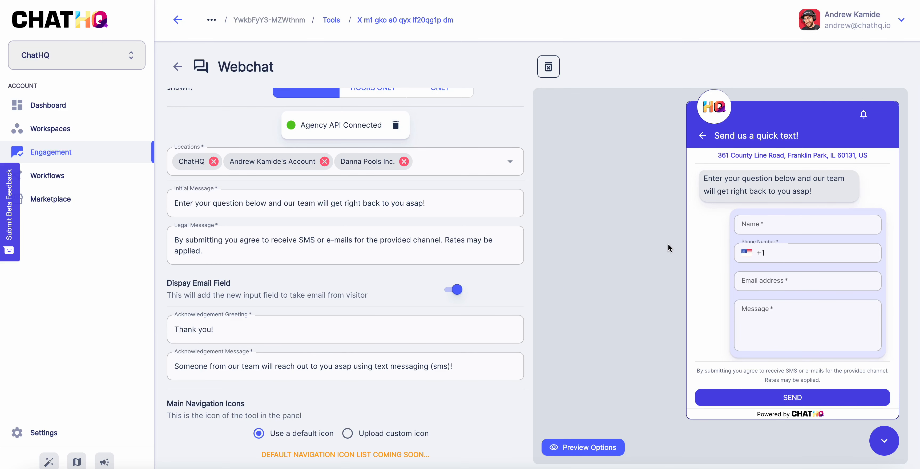
Check the widget and panel titles, leaving the tool set to always show rather than working hours only
{"action": "scroll", "coordinate": [477, 253], "scroll_direction": "up", "scroll_amount": 4}
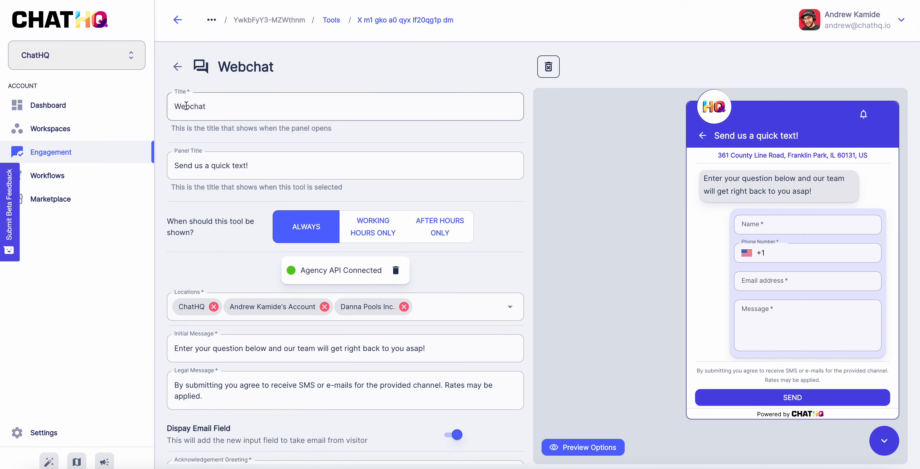
{"action": "left_click", "coordinate": [197, 109]}
{"action": "left_click", "coordinate": [199, 165]}
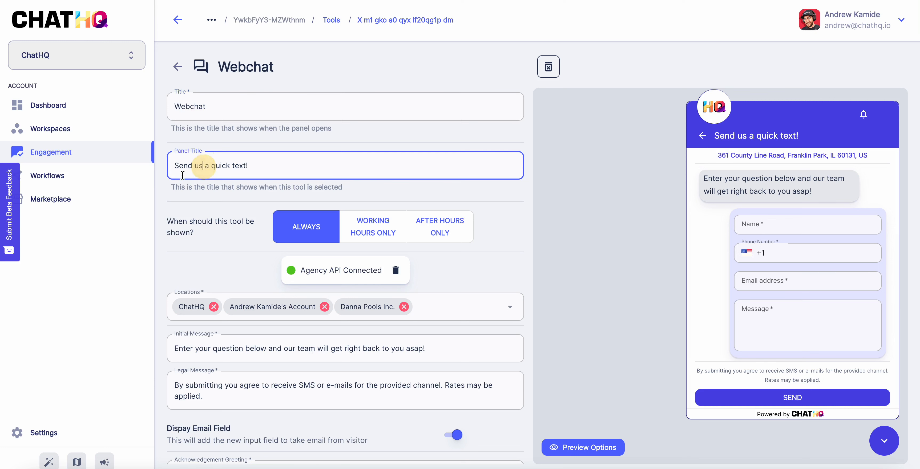
{"action": "left_click", "coordinate": [371, 232]}
{"action": "left_click", "coordinate": [372, 232]}
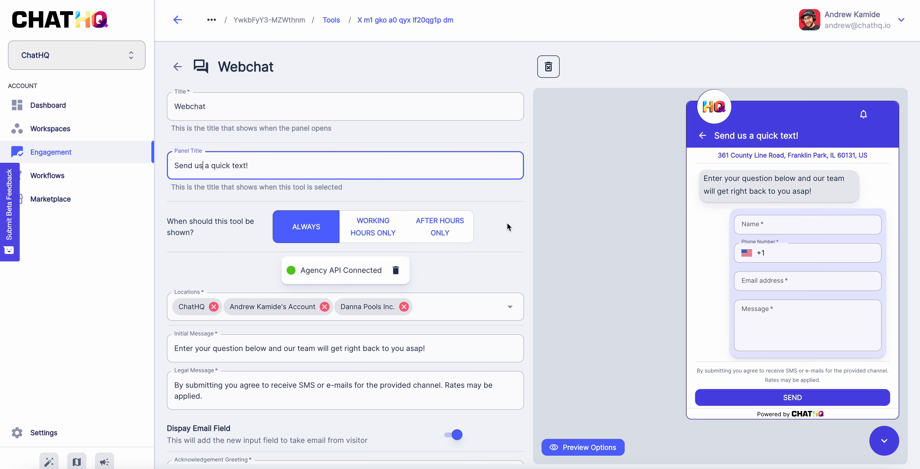
Point out the widget title and panel title text in the settings
{"action": "scroll", "coordinate": [505, 225], "scroll_direction": "down", "scroll_amount": 2}
{"action": "scroll", "coordinate": [503, 225], "scroll_direction": "up", "scroll_amount": 2}
{"action": "left_click", "coordinate": [201, 153]}
{"action": "left_click", "coordinate": [185, 91]}
{"action": "left_click", "coordinate": [184, 149]}
{"action": "left_click", "coordinate": [283, 160]}
{"action": "left_click", "coordinate": [241, 225]}
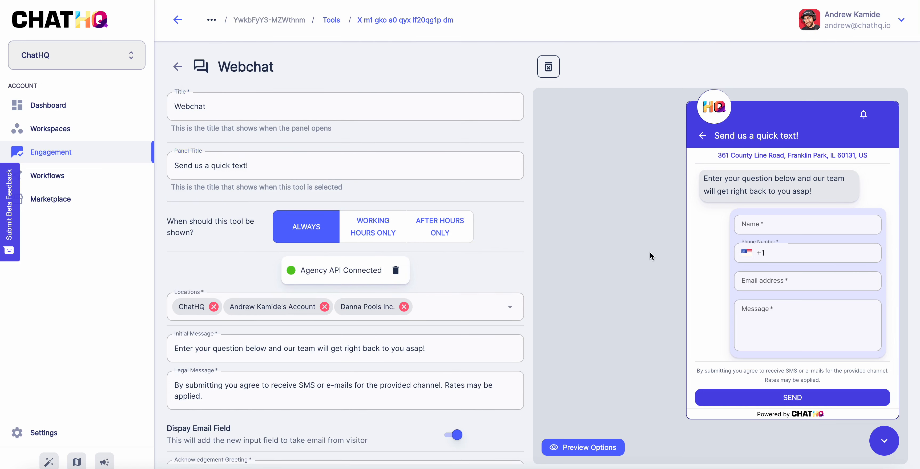
{"action": "scroll", "coordinate": [474, 275], "scroll_direction": "down", "scroll_amount": 4}
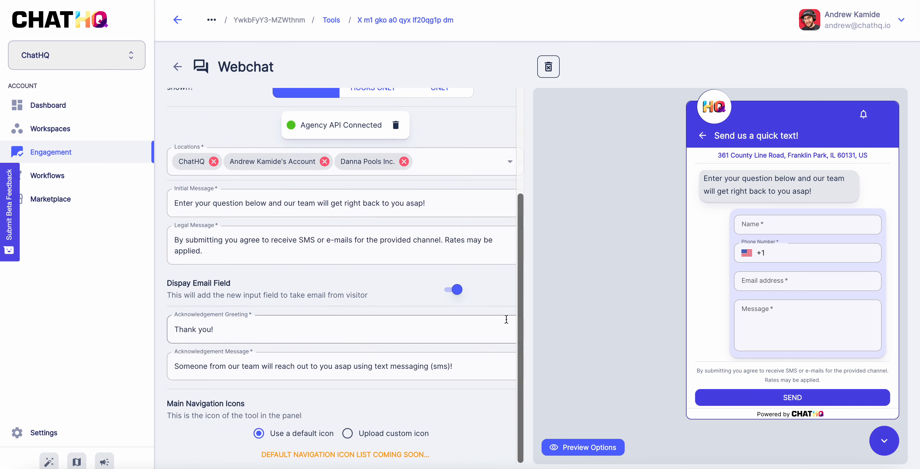
{"action": "scroll", "coordinate": [506, 319], "scroll_direction": "up", "scroll_amount": 4}
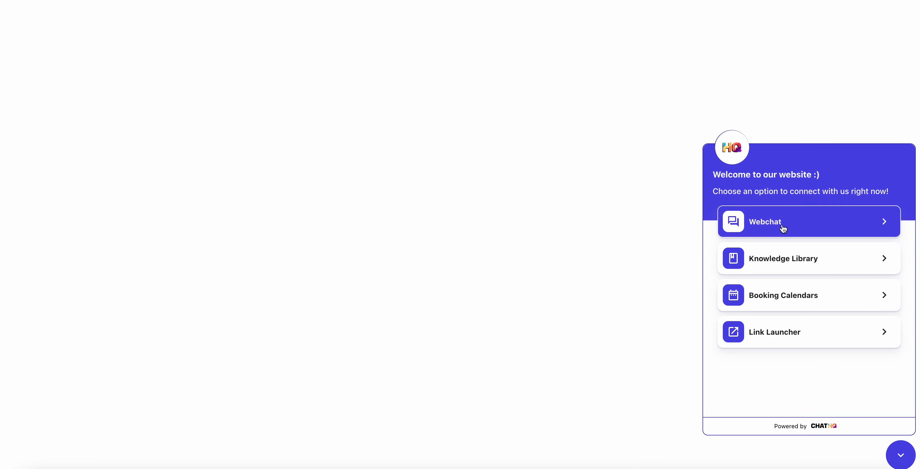
In the live widget's Webchat, pick the ChatHQ location and enter the contact's full name
{"action": "left_click", "coordinate": [770, 229]}
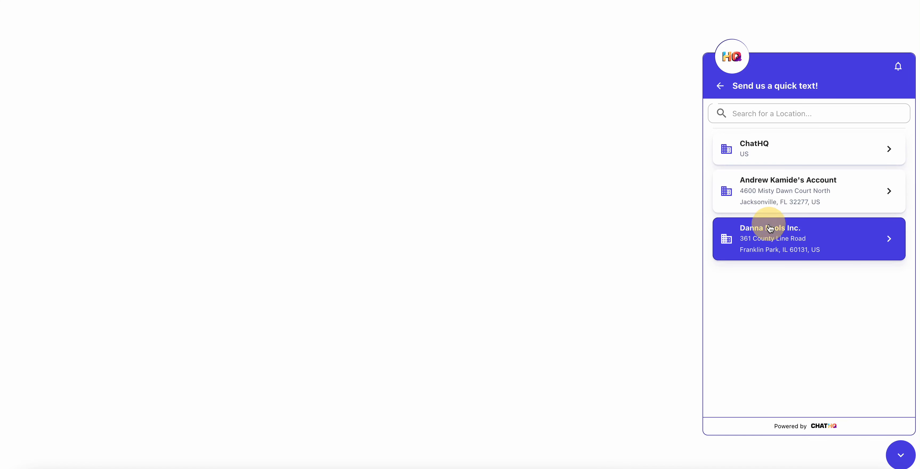
{"action": "left_click", "coordinate": [766, 150]}
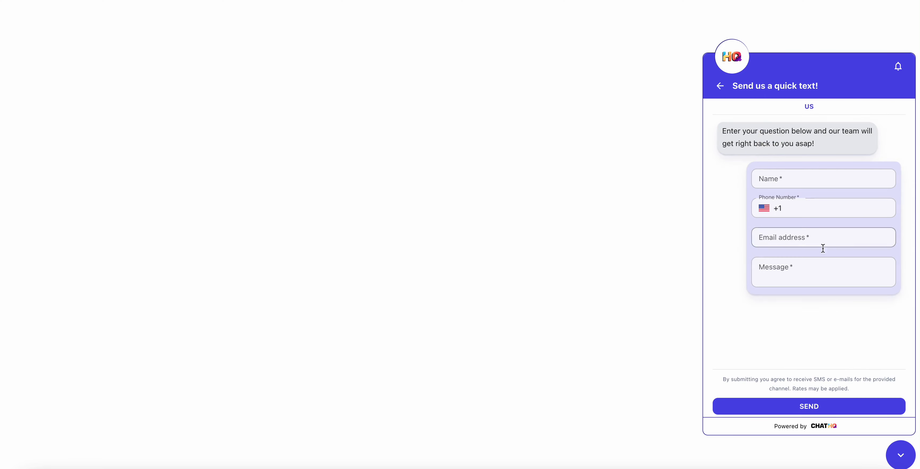
{"action": "left_click", "coordinate": [827, 179]}
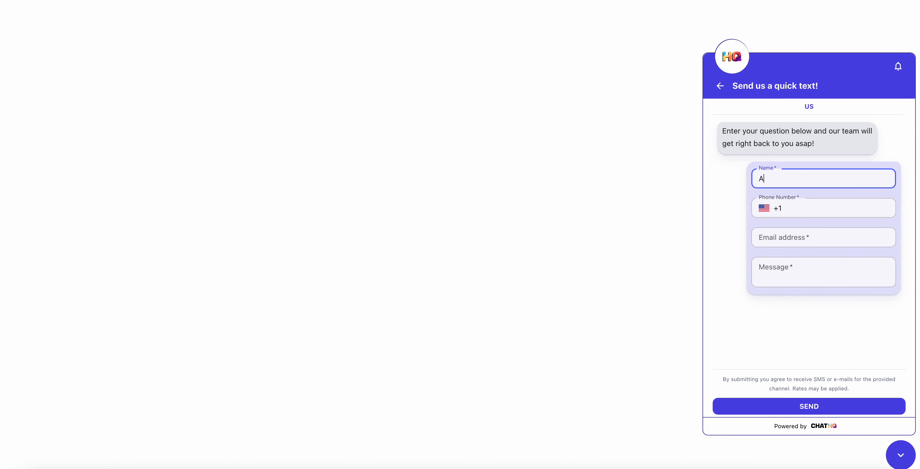
Fill in the contact's phone number and e-mail, write 'This is a test webchat message!' and send it
{"action": "key", "text": "Tab"}
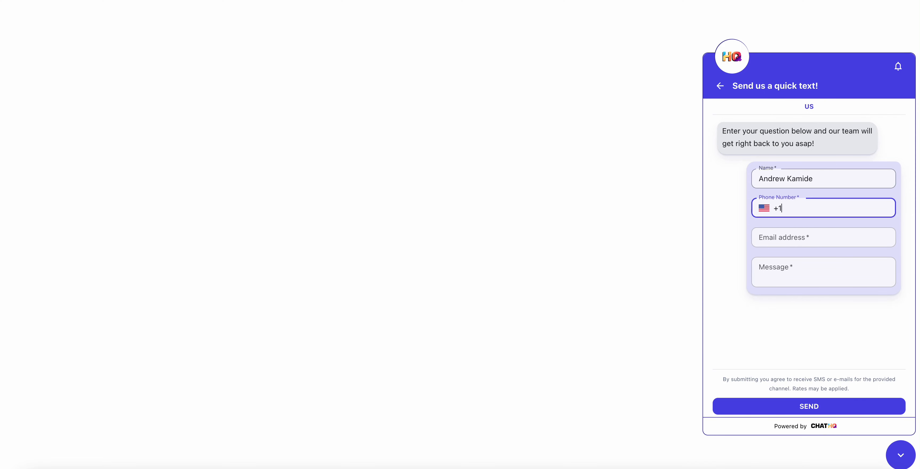
{"action": "key", "text": "Tab"}
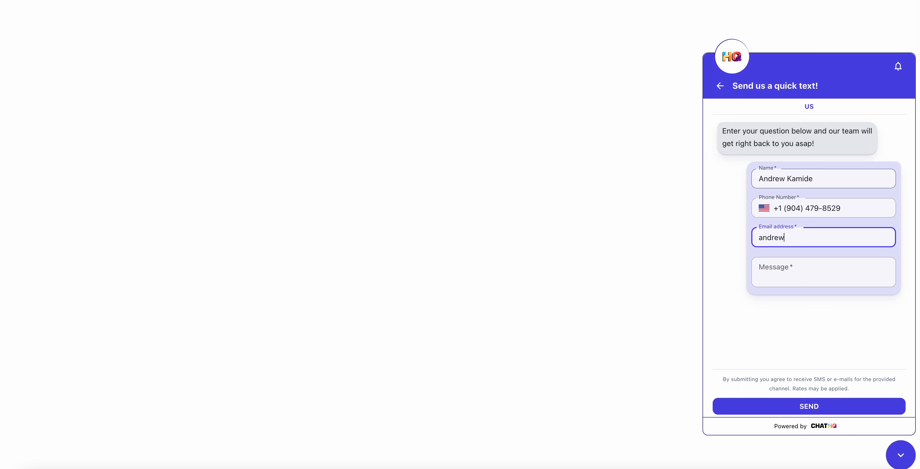
{"action": "type", "text": "o"}
{"action": "key", "text": "Tab"}
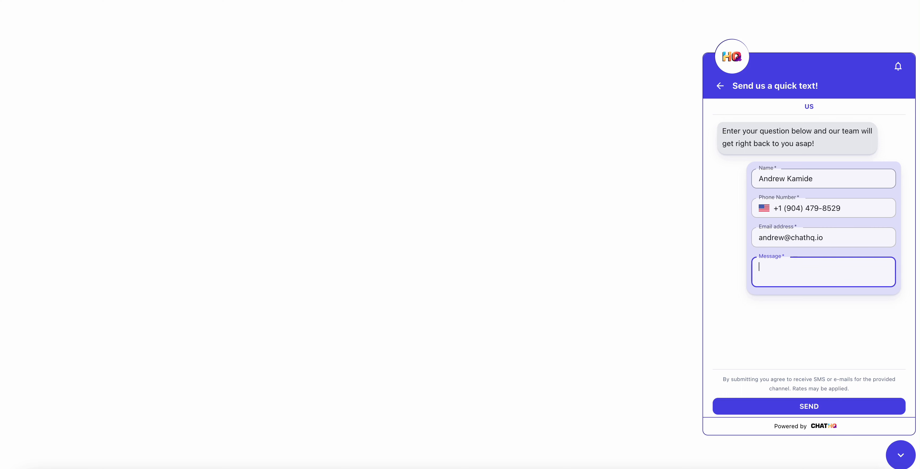
{"action": "type", "text": "Th"}
{"action": "type", "text": "at message!"}
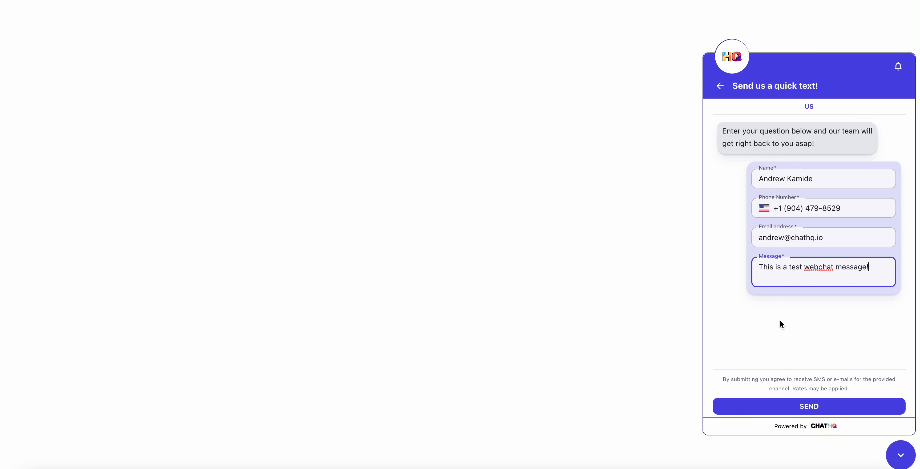
{"action": "left_click", "coordinate": [792, 406]}
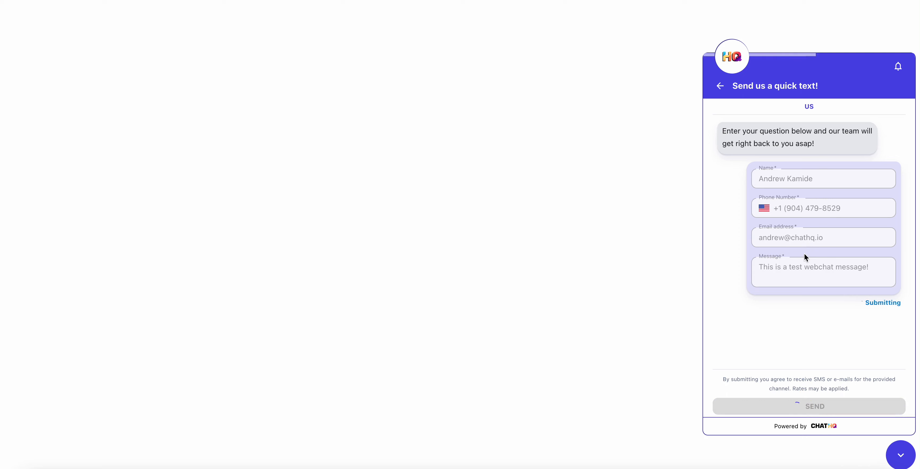
Highlight the sent test message and the thank-you reply to confirm delivery
{"action": "left_click_drag", "start_coordinate": [870, 186], "coordinate": [749, 195]}
{"action": "left_click", "coordinate": [804, 197]}
{"action": "left_click_drag", "start_coordinate": [839, 262], "coordinate": [717, 245]}
{"action": "left_click", "coordinate": [781, 256]}
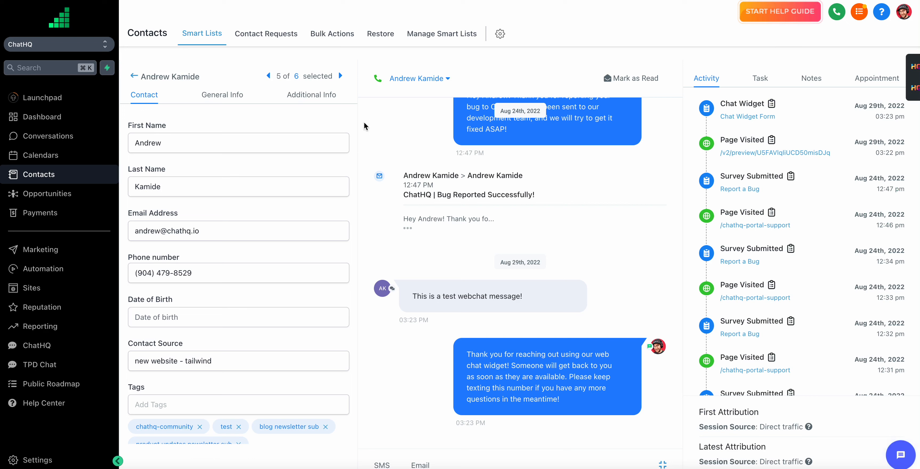
In the HighLevel conversation, review the test message's timestamp, text, automatic reply and message options
{"action": "mouse_move", "coordinate": [537, 301]}
{"action": "left_click_drag", "start_coordinate": [398, 320], "coordinate": [444, 324]}
{"action": "left_click_drag", "start_coordinate": [523, 297], "coordinate": [415, 300]}
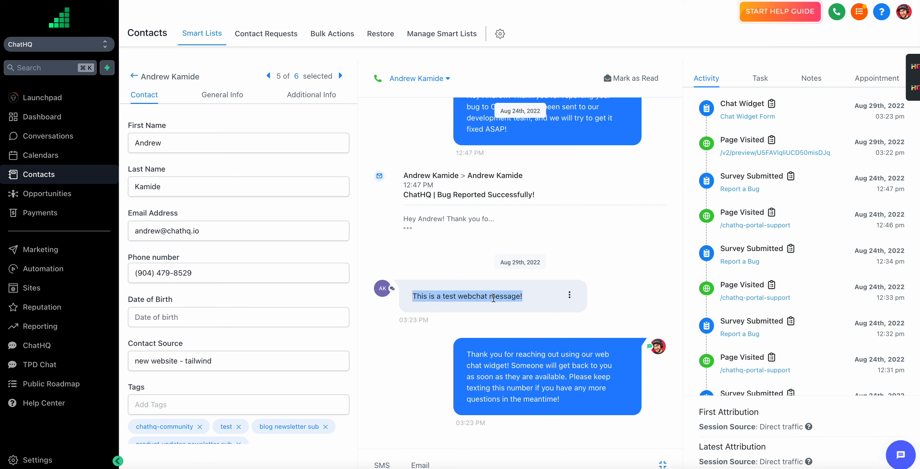
{"action": "left_click", "coordinate": [510, 298]}
{"action": "left_click_drag", "start_coordinate": [568, 398], "coordinate": [464, 355]}
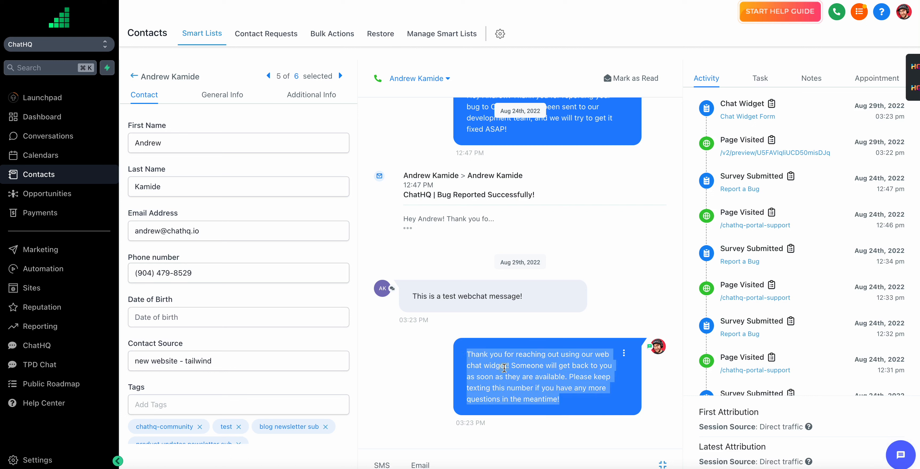
{"action": "left_click", "coordinate": [504, 367]}
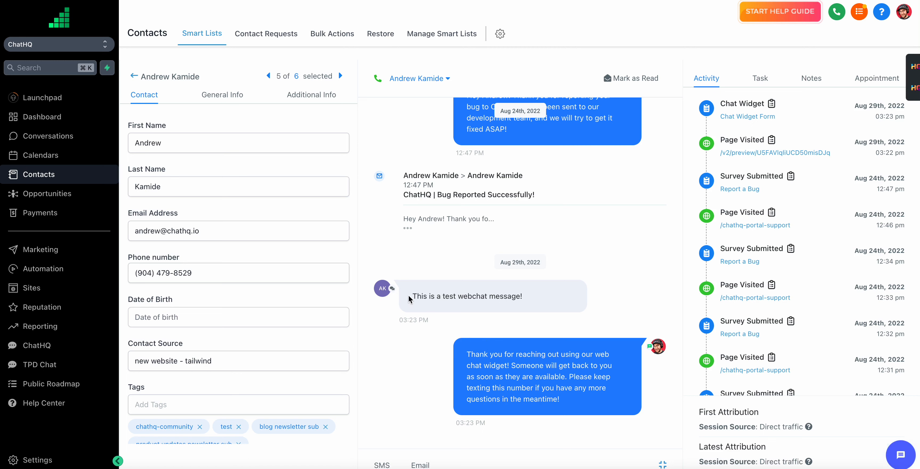
{"action": "left_click", "coordinate": [569, 295]}
{"action": "left_click", "coordinate": [476, 313]}
{"action": "left_click", "coordinate": [570, 295]}
{"action": "left_click", "coordinate": [477, 314]}
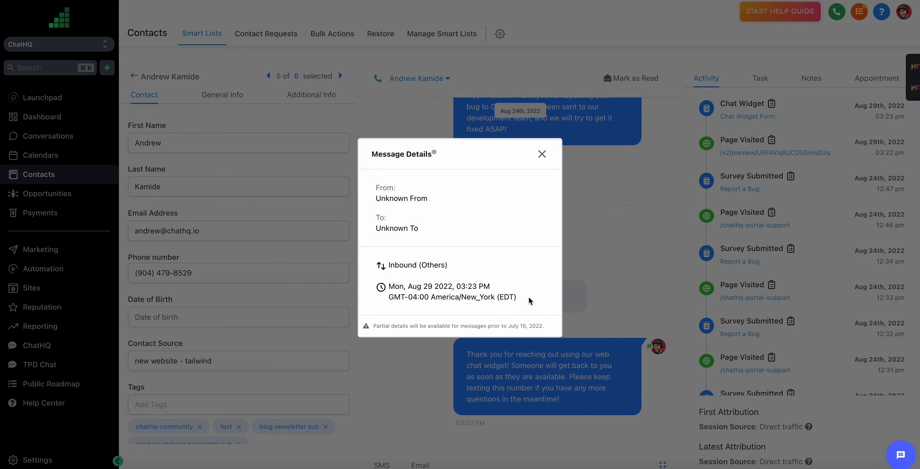
{"action": "left_click_drag", "start_coordinate": [529, 302], "coordinate": [383, 191]}
{"action": "left_click", "coordinate": [388, 194]}
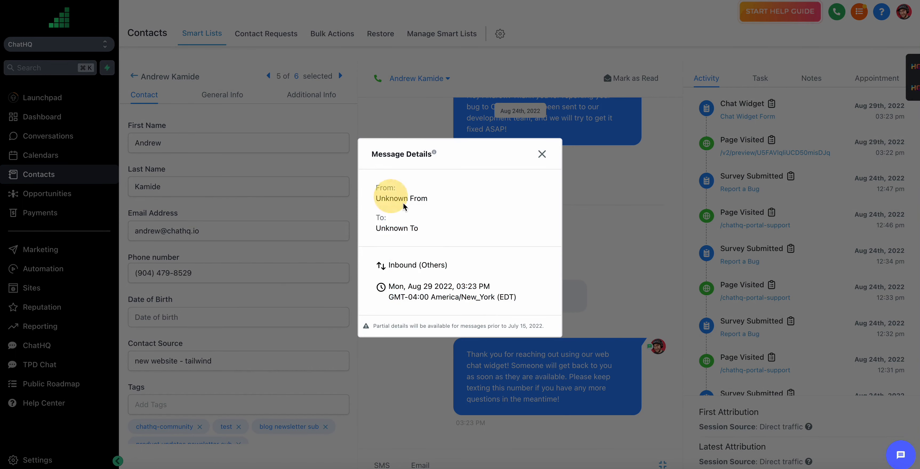
{"action": "left_click", "coordinate": [542, 154]}
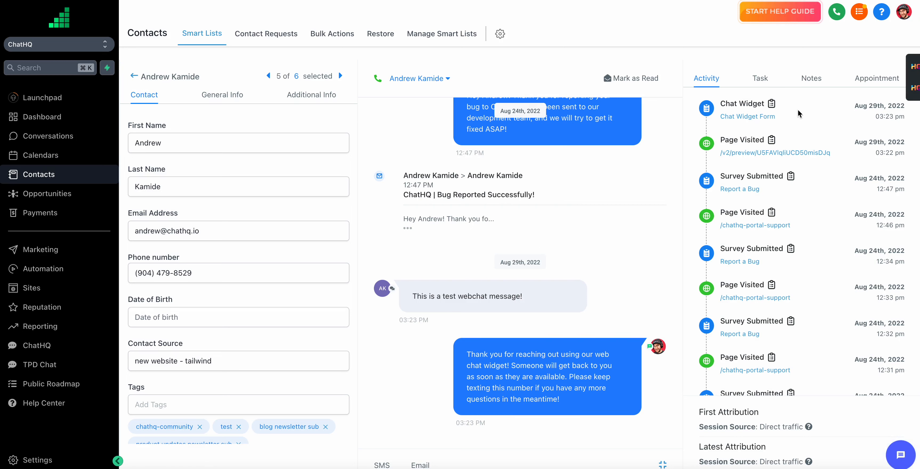
{"action": "left_click", "coordinate": [771, 105]}
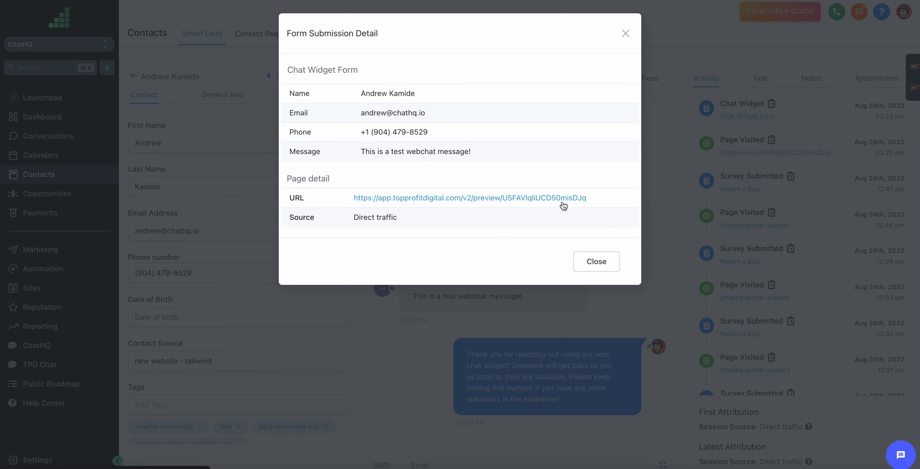
{"action": "left_click_drag", "start_coordinate": [395, 219], "coordinate": [349, 217]}
{"action": "left_click", "coordinate": [427, 214]}
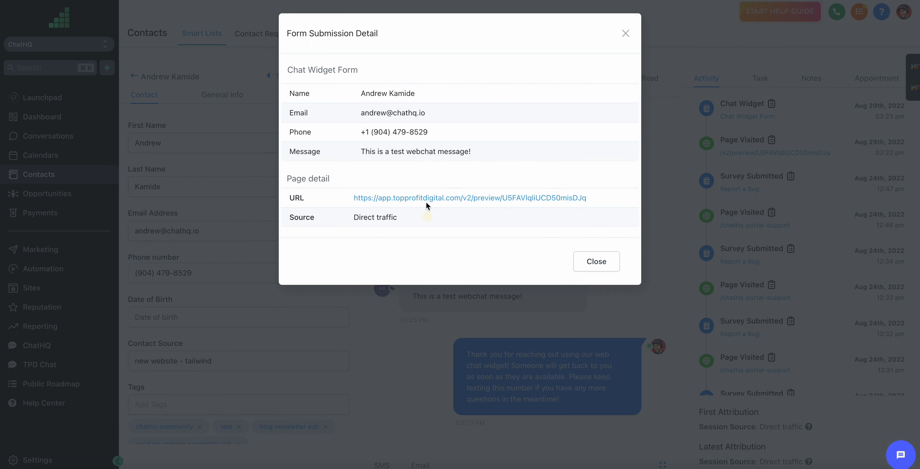
{"action": "left_click_drag", "start_coordinate": [480, 152], "coordinate": [349, 154]}
{"action": "left_click", "coordinate": [439, 148]}
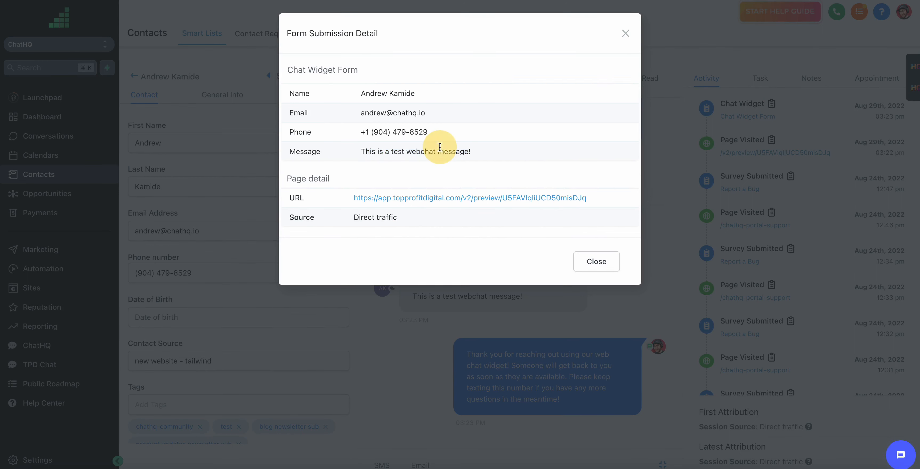
{"action": "left_click", "coordinate": [626, 35]}
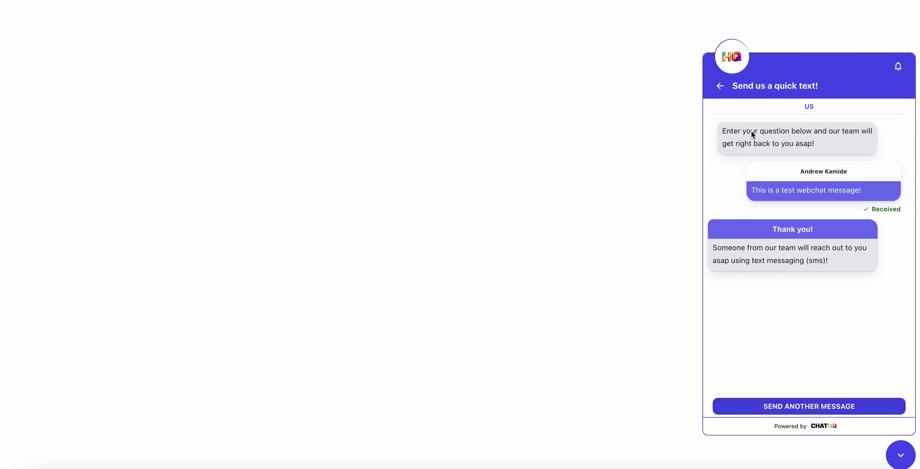
Start another message to Danna Pools Inc., check its address, then return to the widget's welcome menu
{"action": "left_click", "coordinate": [724, 89]}
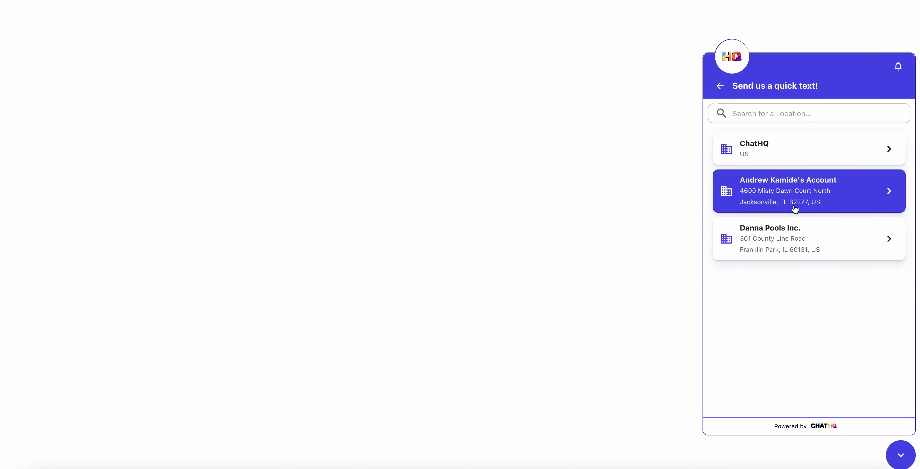
{"action": "left_click", "coordinate": [771, 244]}
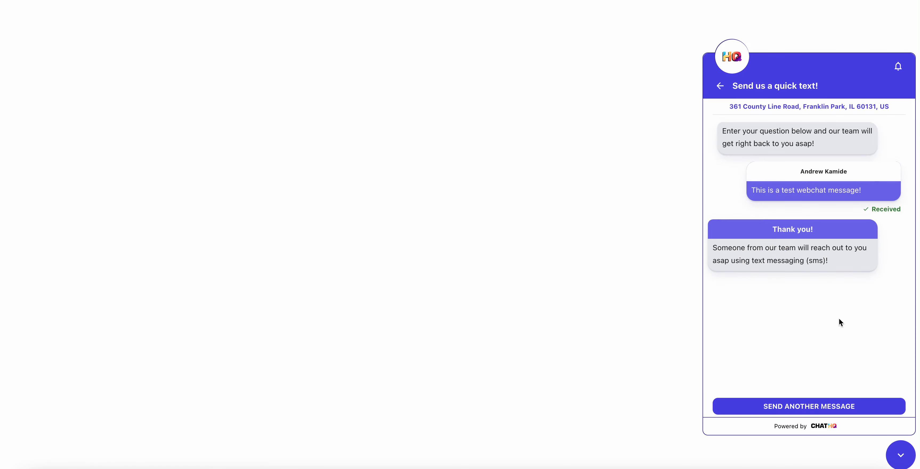
{"action": "left_click", "coordinate": [819, 408]}
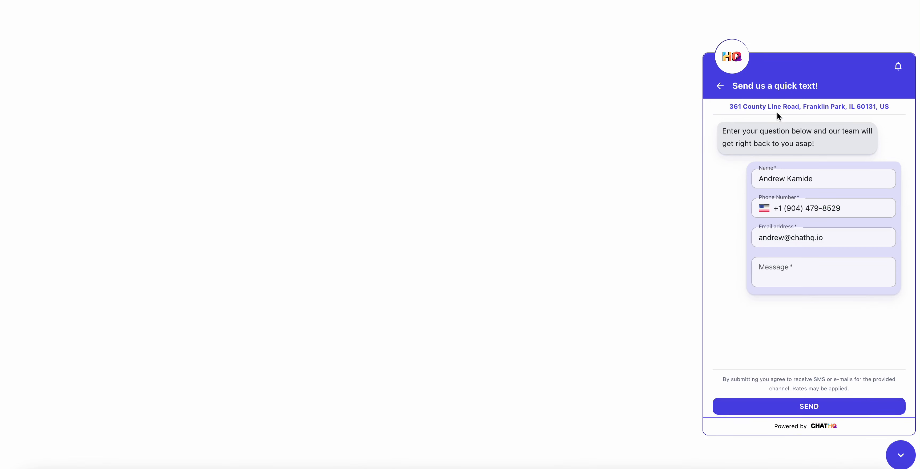
{"action": "left_click_drag", "start_coordinate": [729, 111], "coordinate": [888, 105]}
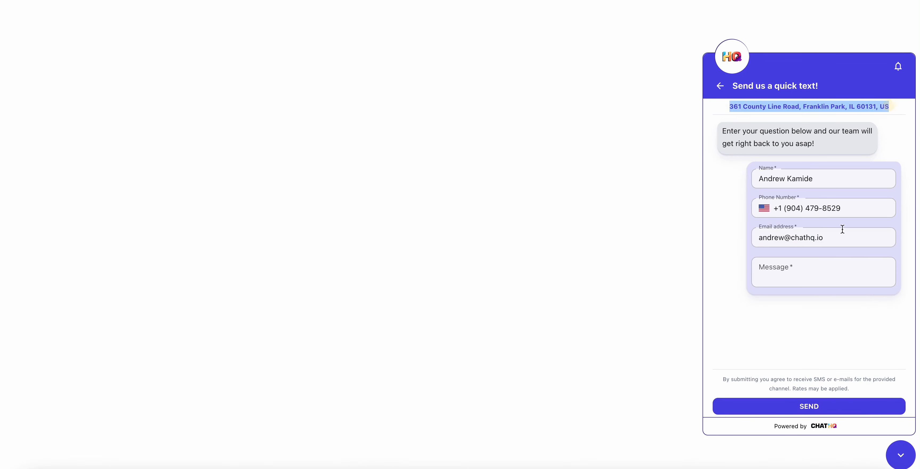
{"action": "left_click", "coordinate": [796, 338]}
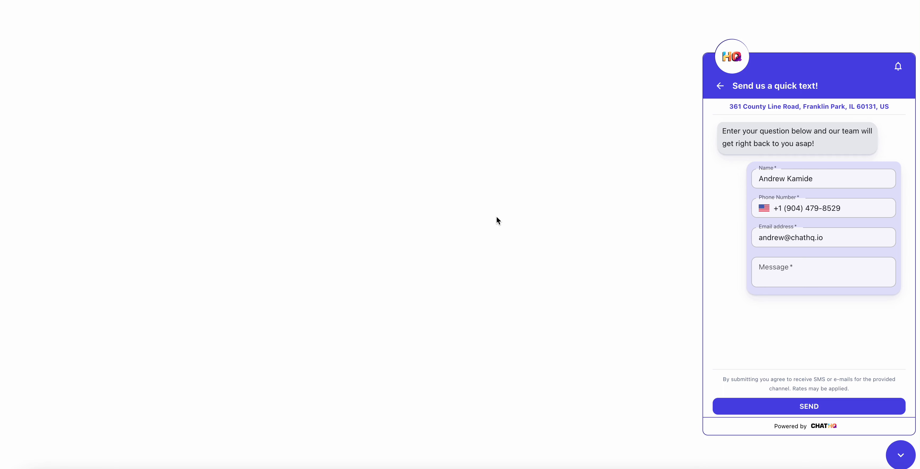
{"action": "left_click", "coordinate": [715, 91]}
{"action": "left_click", "coordinate": [714, 86]}
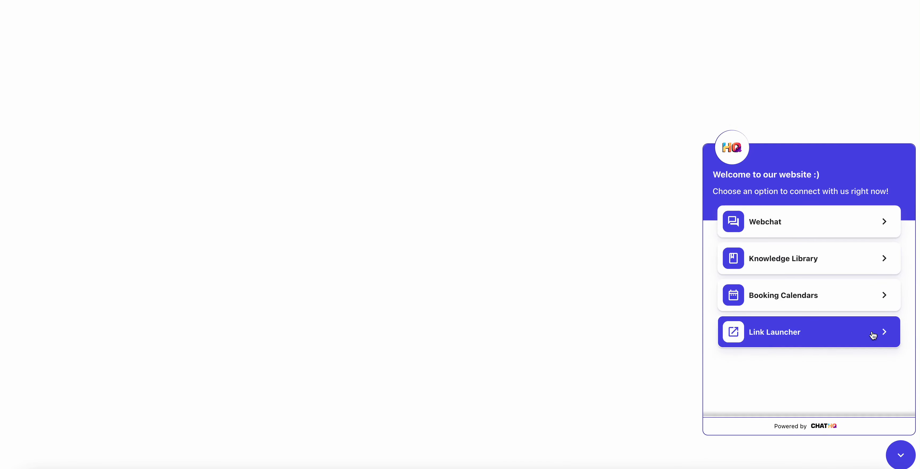